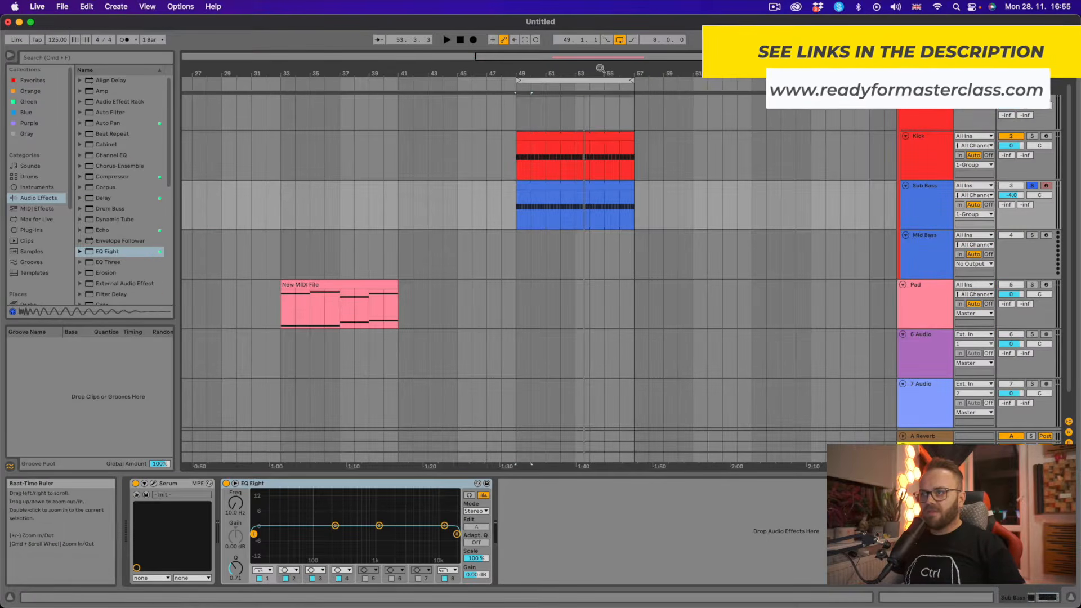
Play the looped kick and sub bass section from bar 49 and examine the notes of the Sub Bass clip.
drag(599, 73, 599, 82)
click(485, 167)
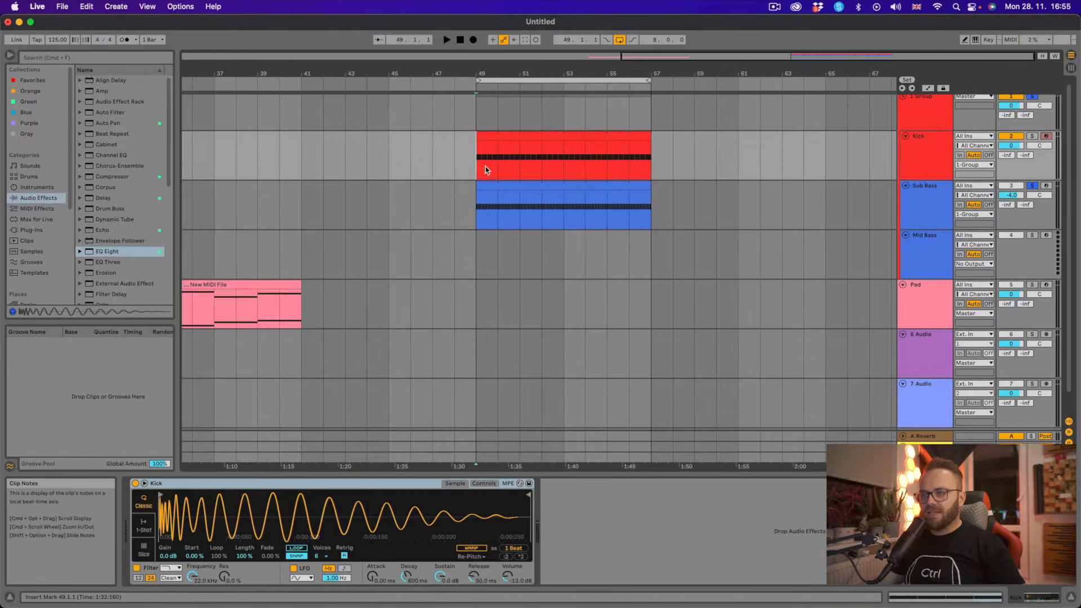
key(space)
click(576, 196)
key(space)
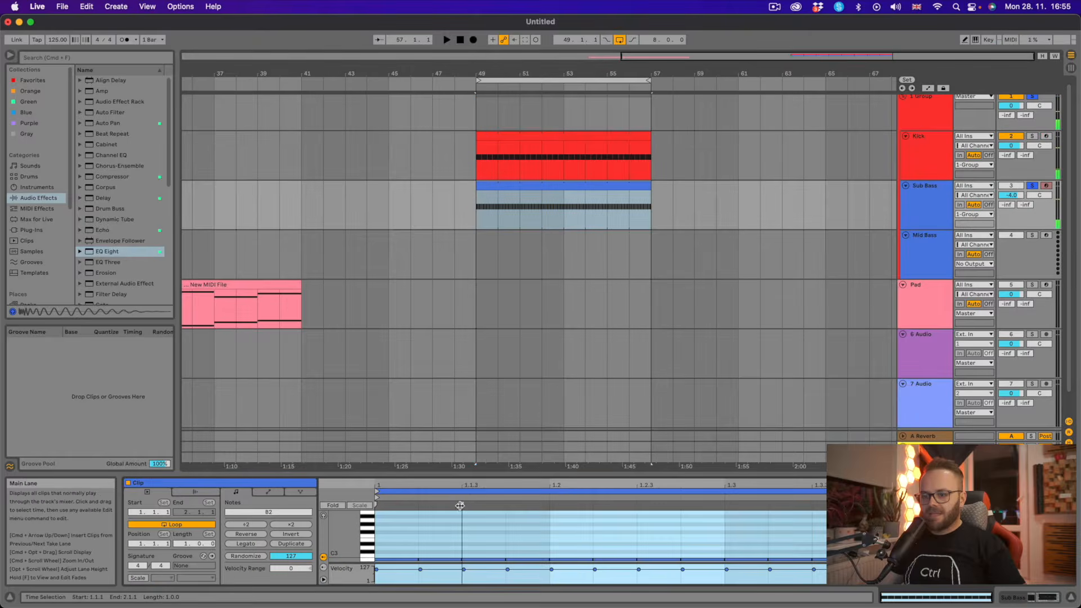
click(461, 512)
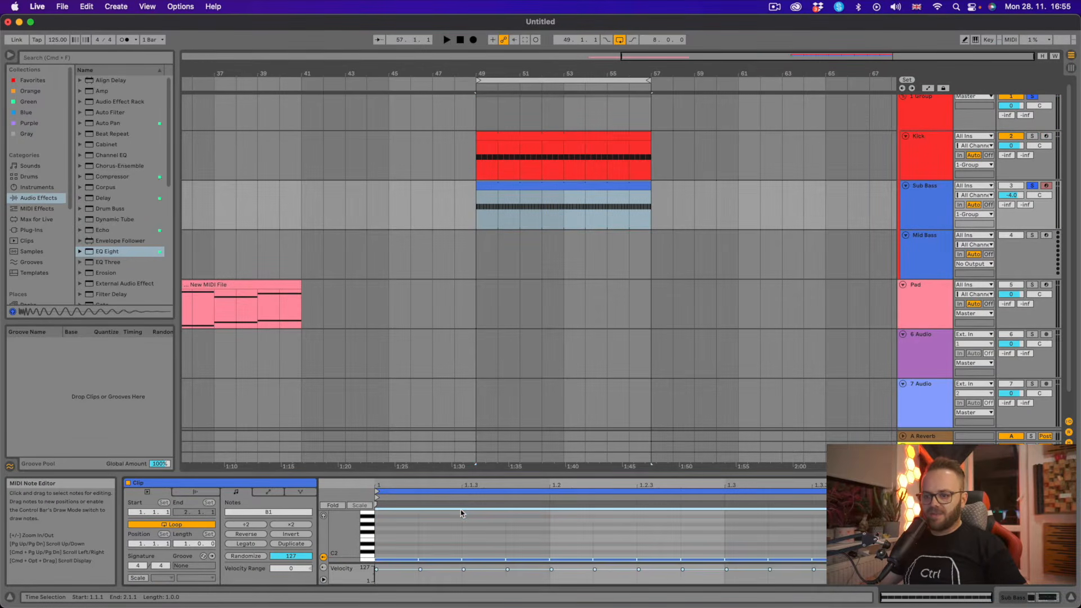
key(space)
key(shift+Tab)
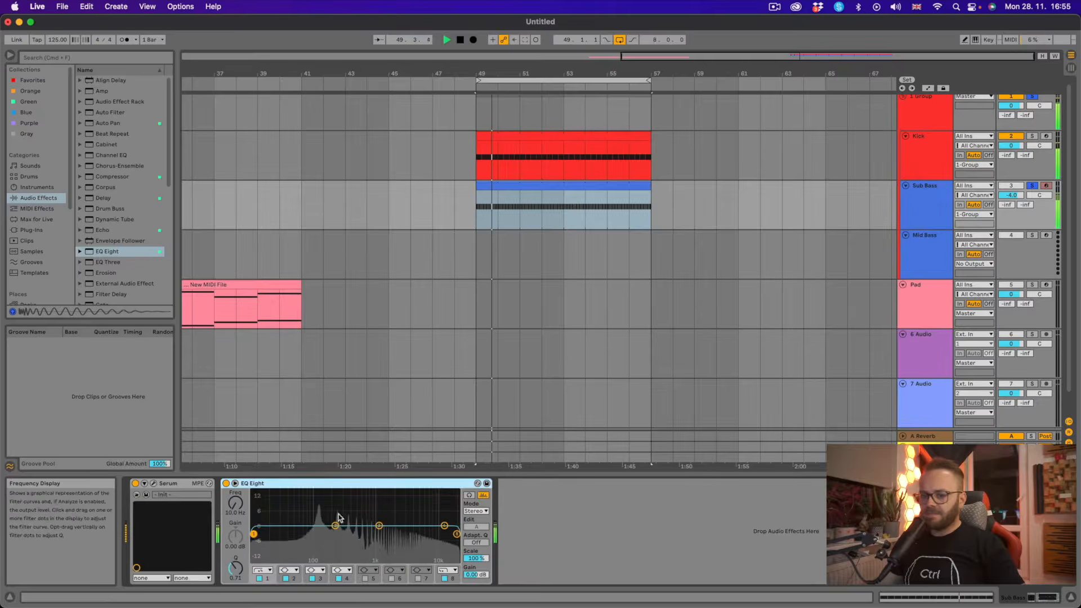
Find the LFOTool plug-in and insert it on the Sub Bass track between Serum and EQ Eight.
click(31, 229)
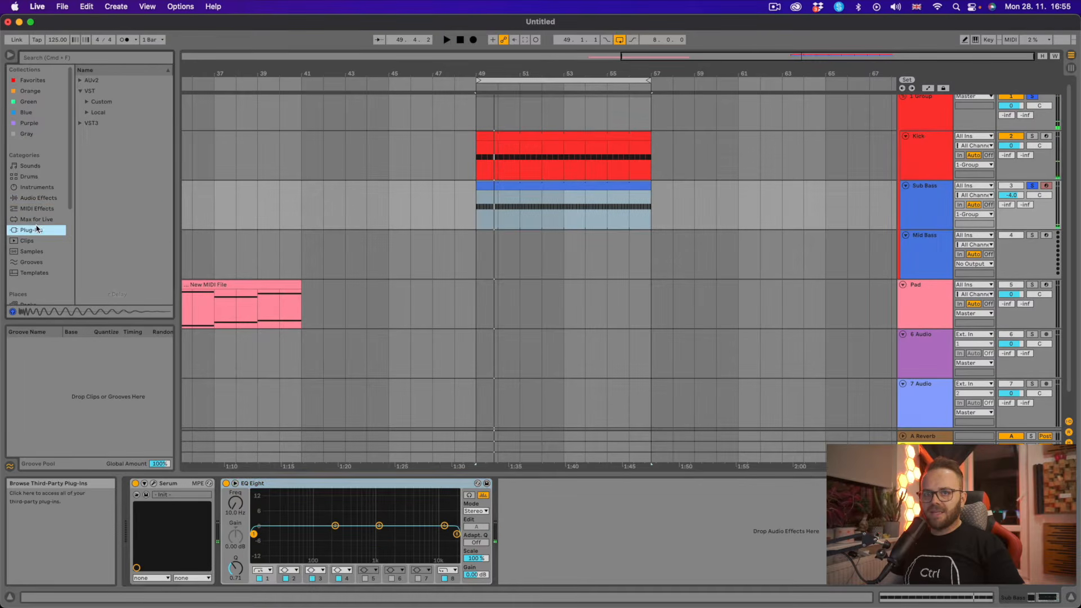
click(86, 59)
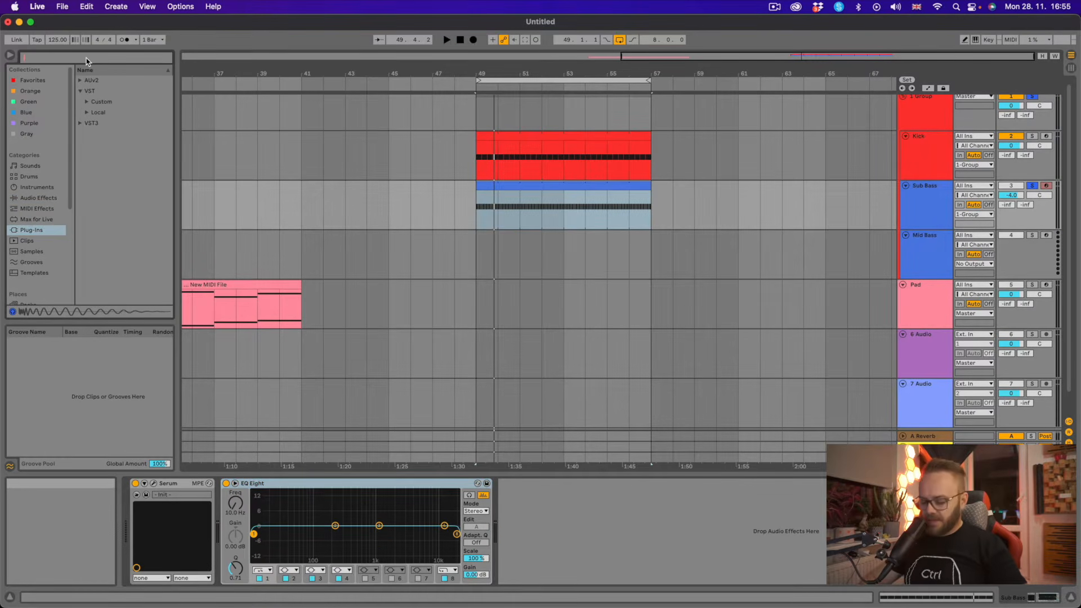
text(lfo)
drag(113, 101, 218, 500)
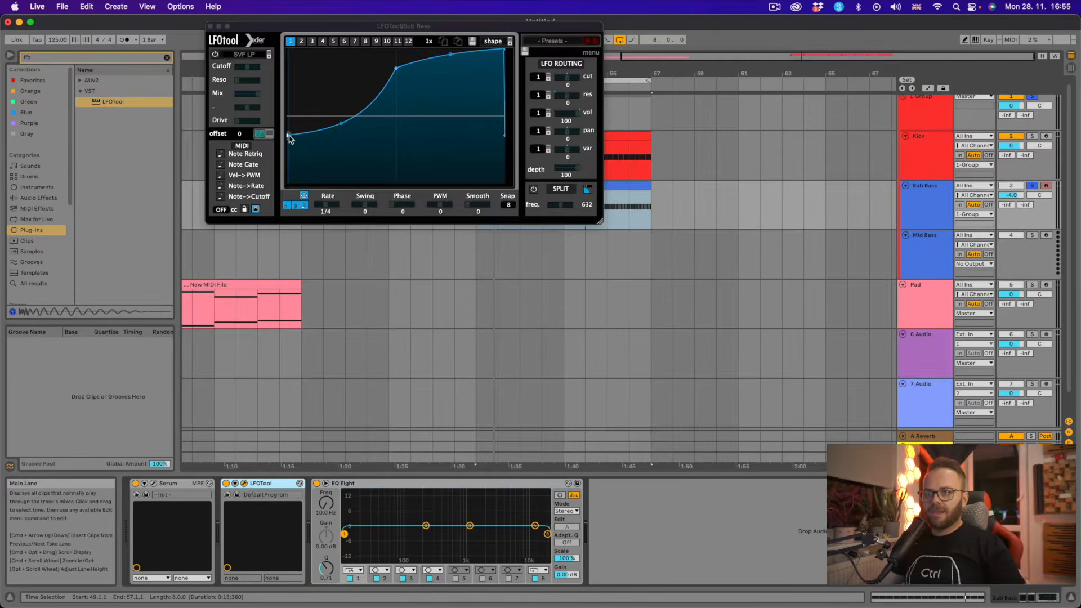
Lower the starting point of the LFOTool curve to the base of the graph and audition the sidechained bass.
drag(289, 136, 289, 182)
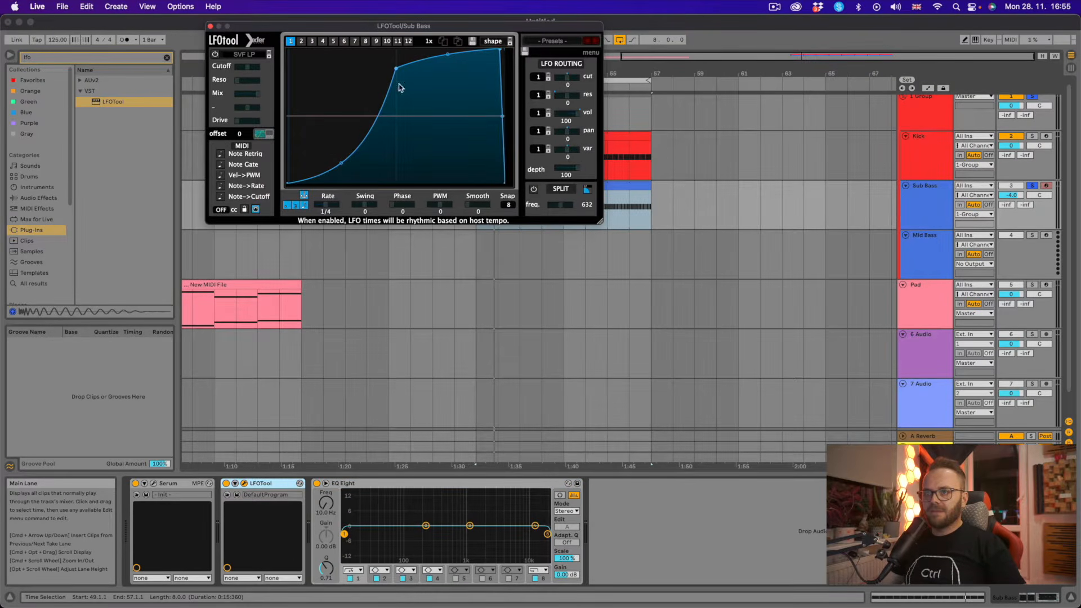
key(space)
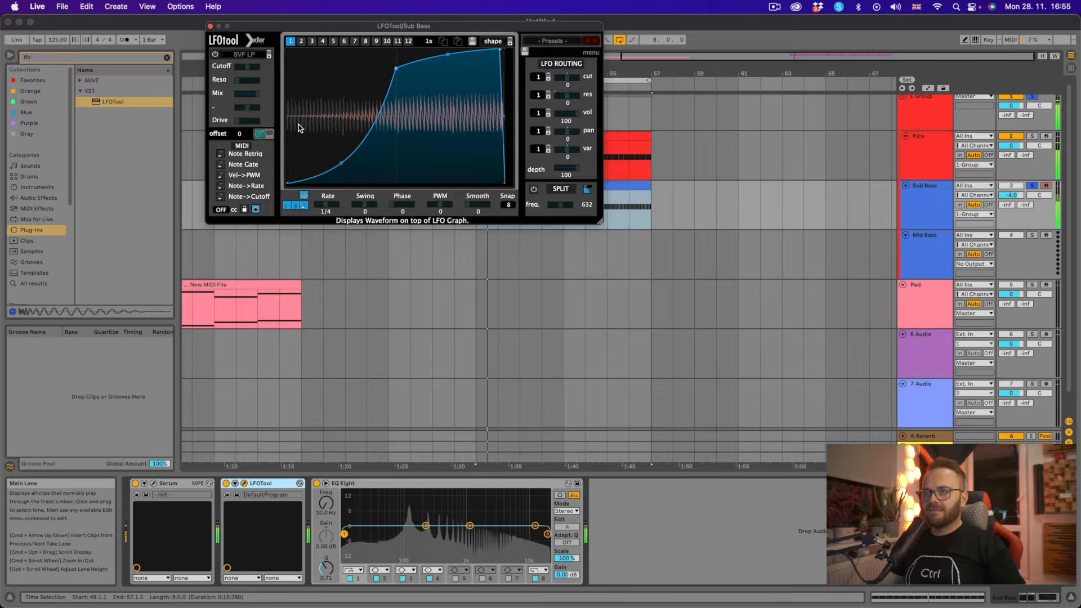
key(space)
click(211, 25)
In the Sub Bass track's Serum, load the Analog Basic Shapes wavetable into oscillator A and set its octave to -1.
click(930, 193)
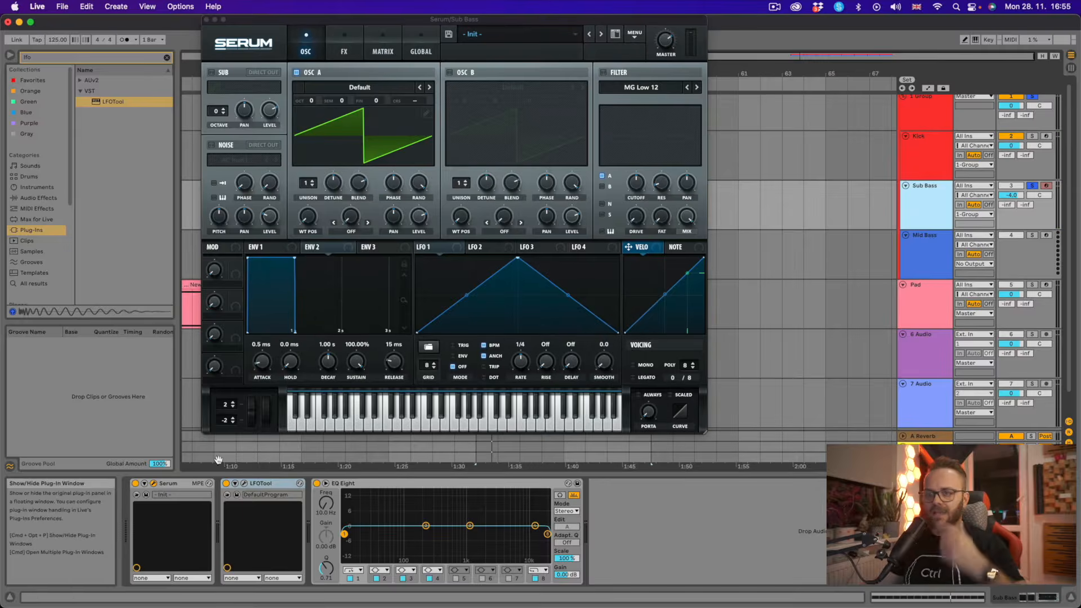
click(153, 484)
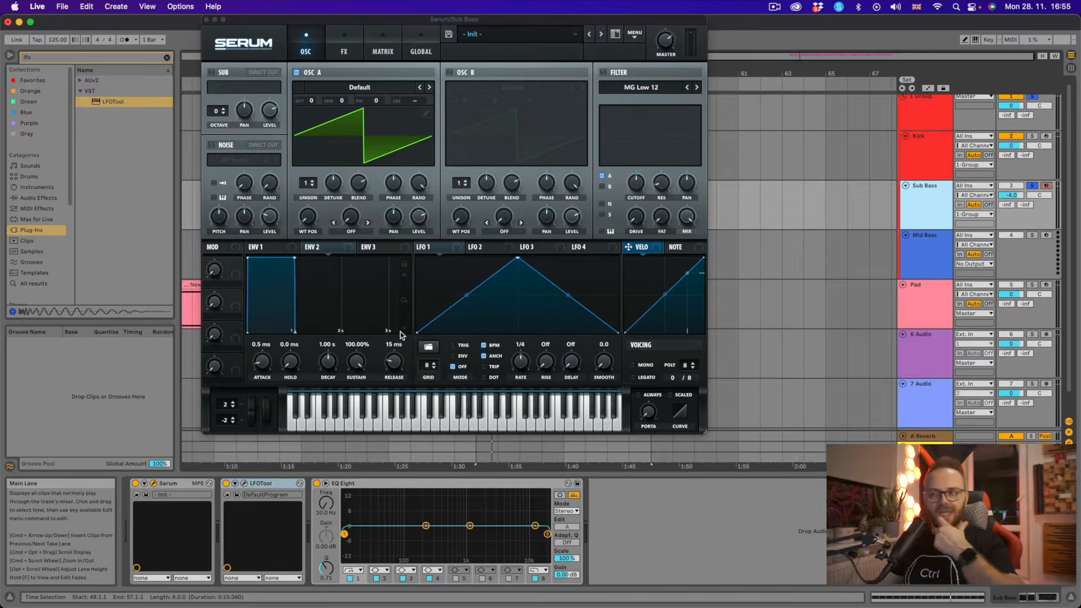
click(359, 87)
mouse_move(394, 114)
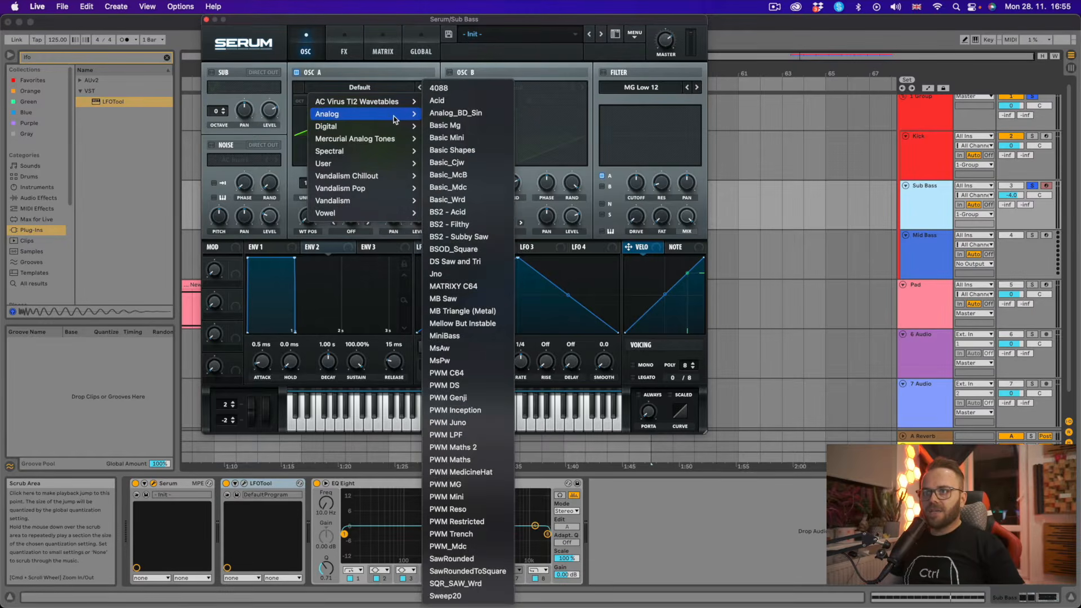
click(453, 150)
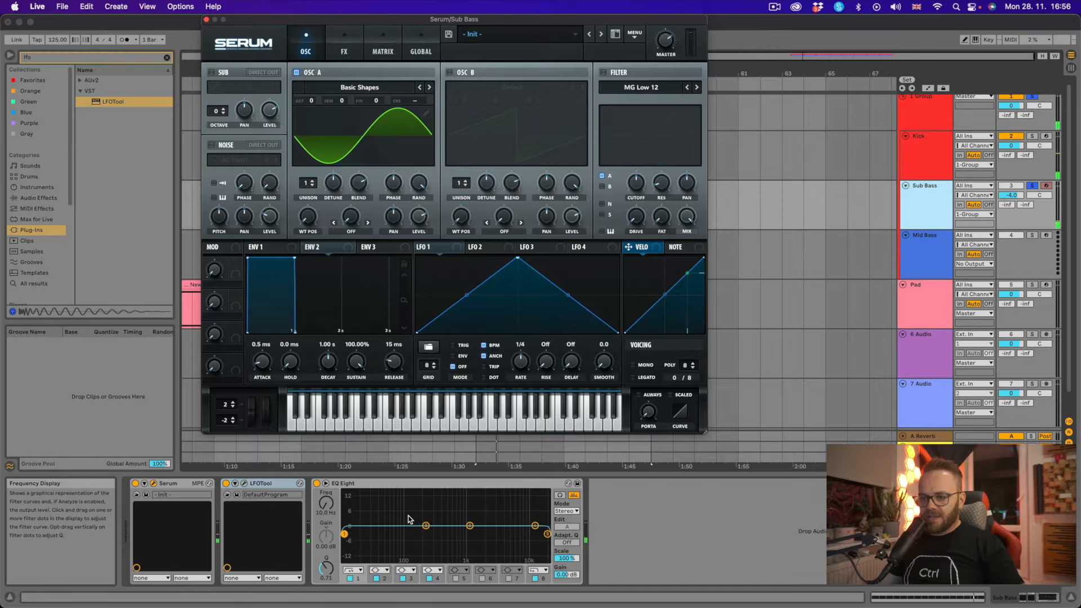
click(355, 518)
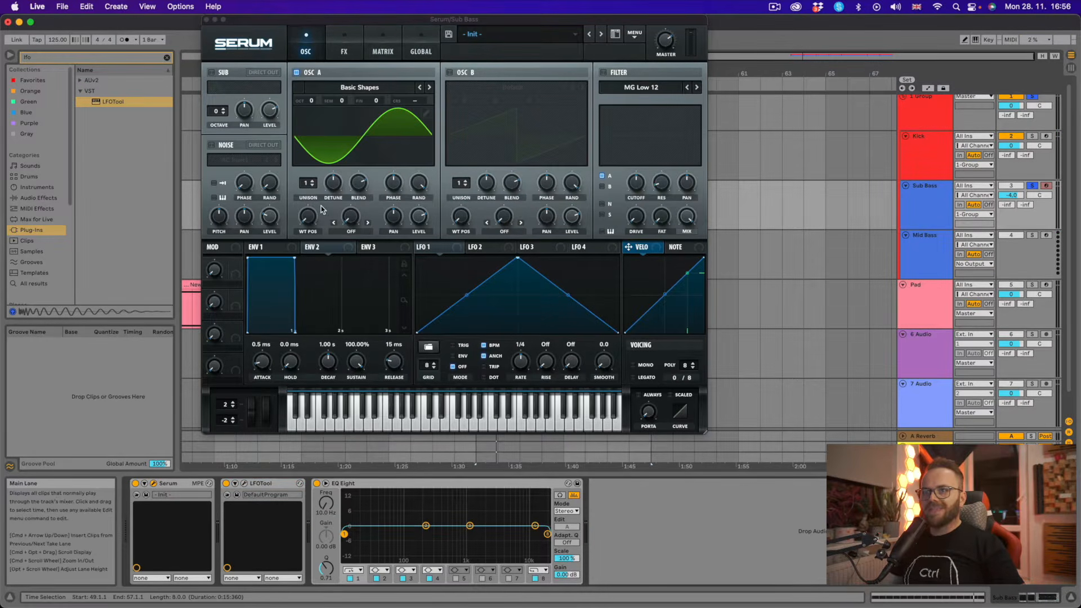
click(311, 103)
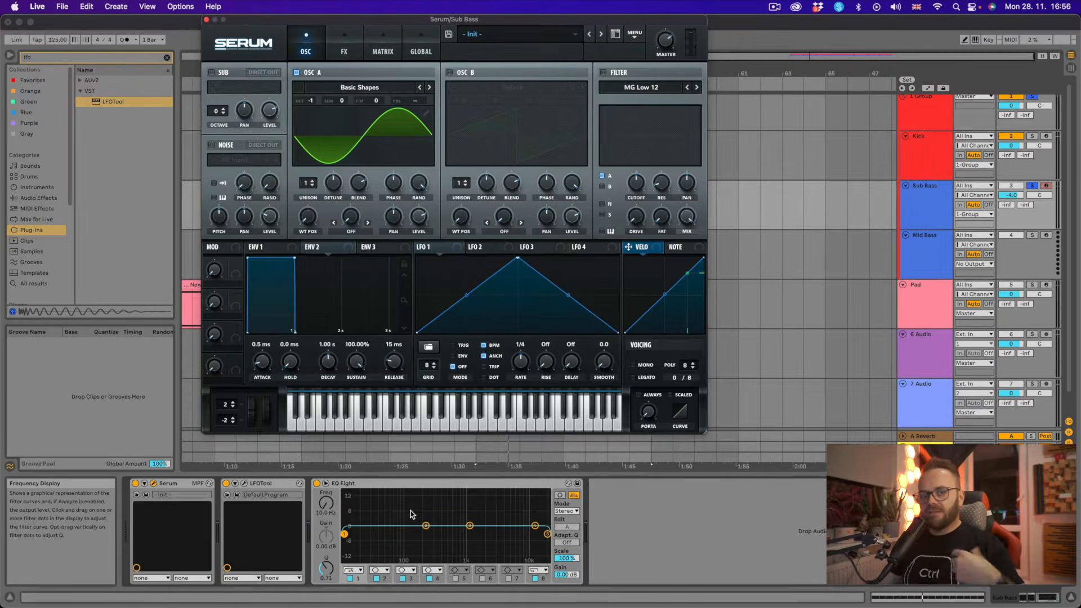
Place the Sub Bass LFOTool window clear of Serum's oscillators and lower oscillator A's phase.
click(243, 484)
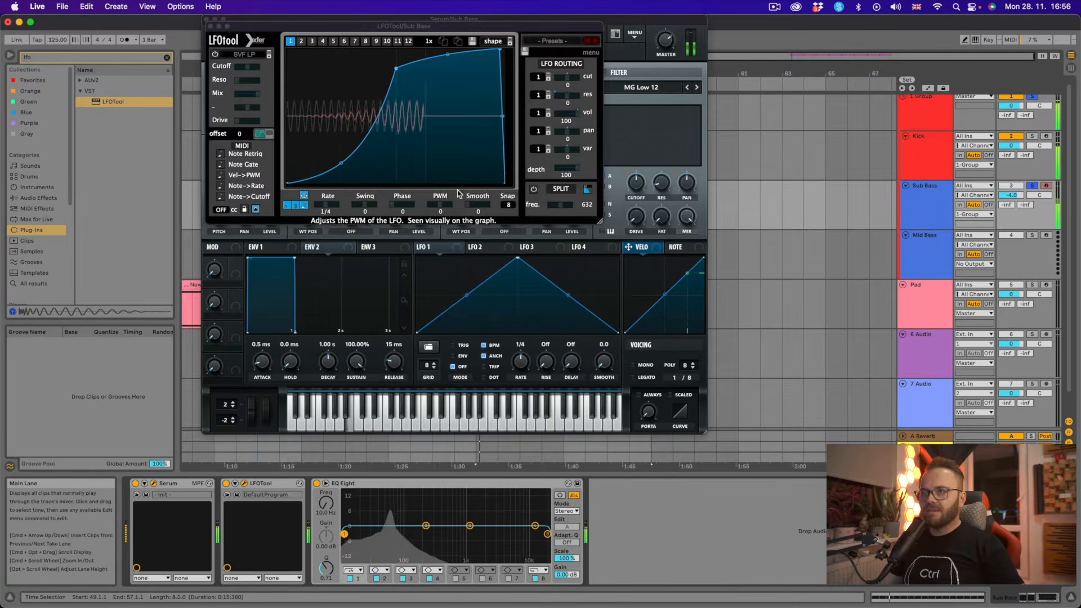
drag(417, 26, 827, 313)
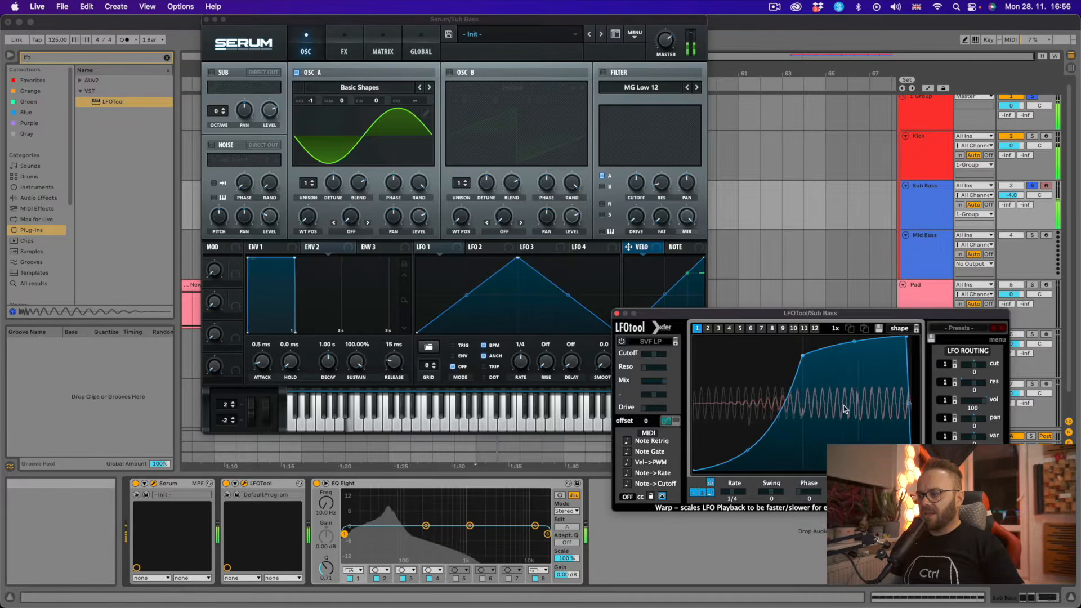
click(406, 201)
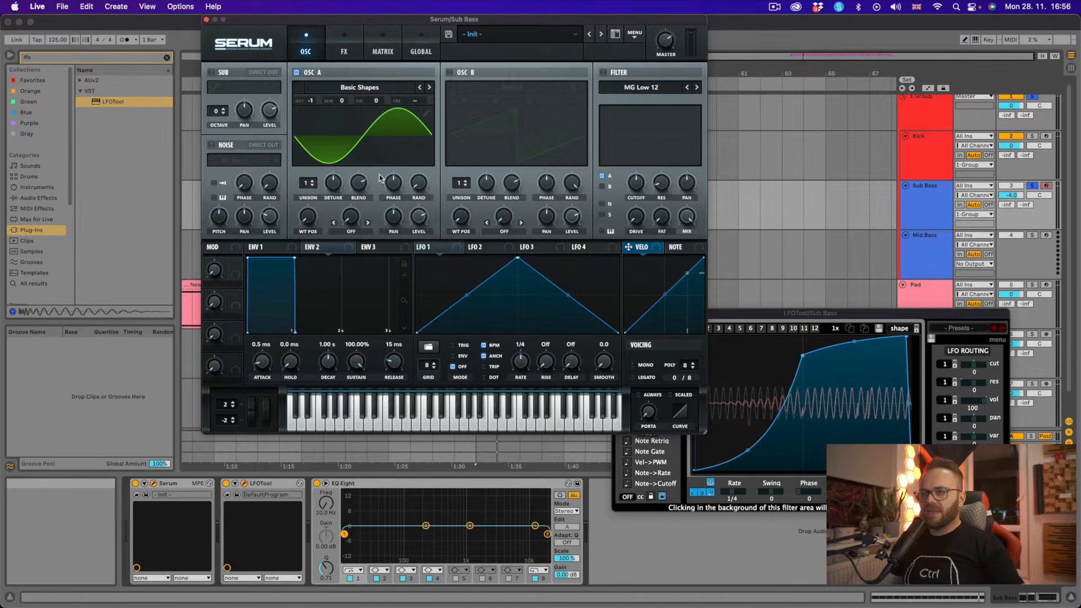
drag(395, 187, 389, 211)
key(space)
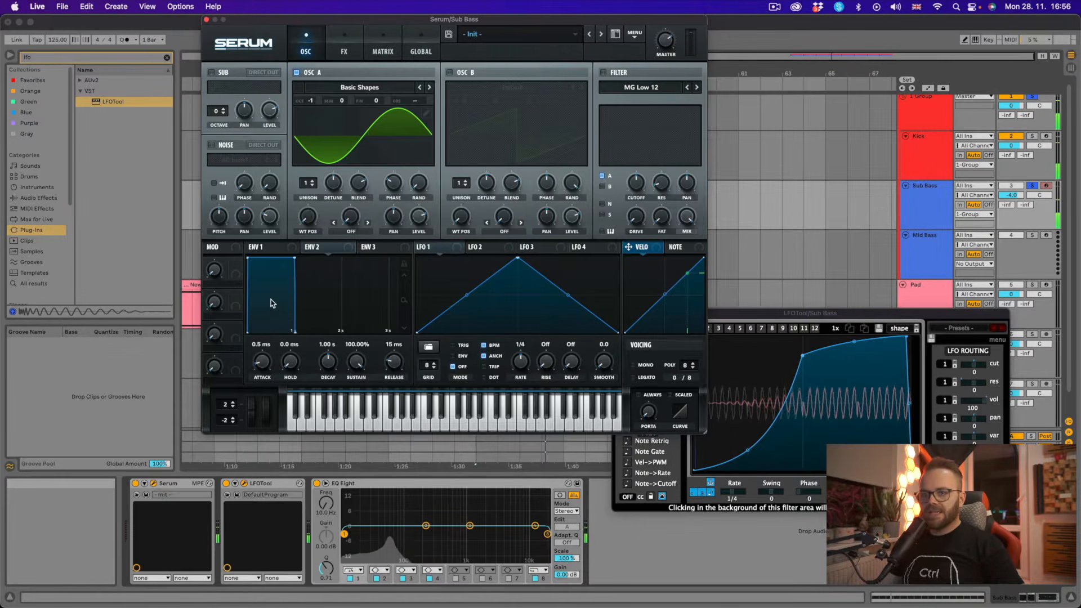
Shape envelope 1 with a 30 ms attack, sustain at -∞ dB and a 310 ms decay.
click(270, 248)
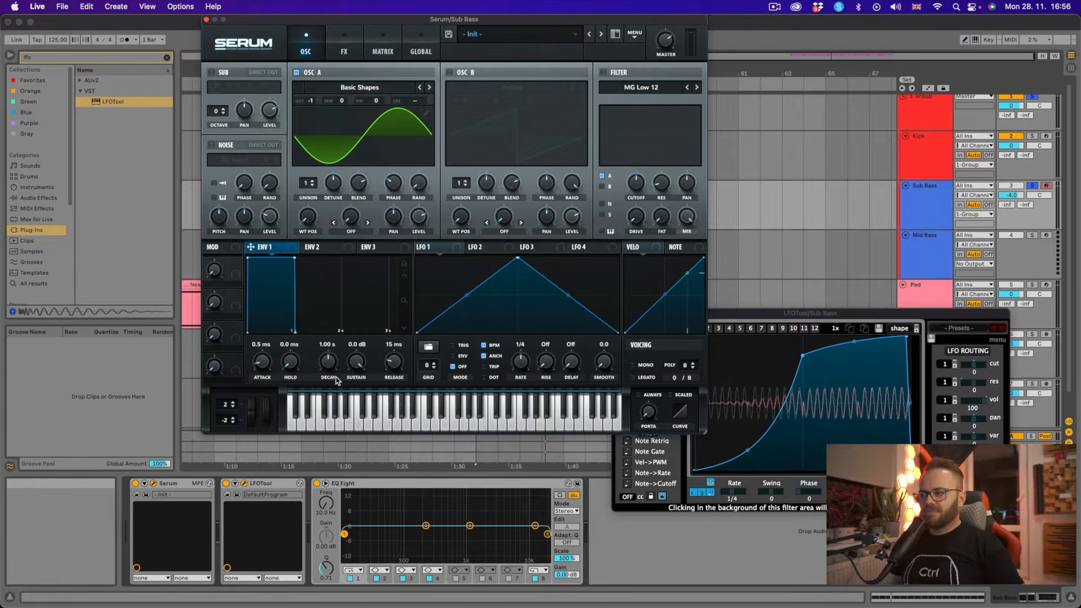
drag(266, 368, 266, 356)
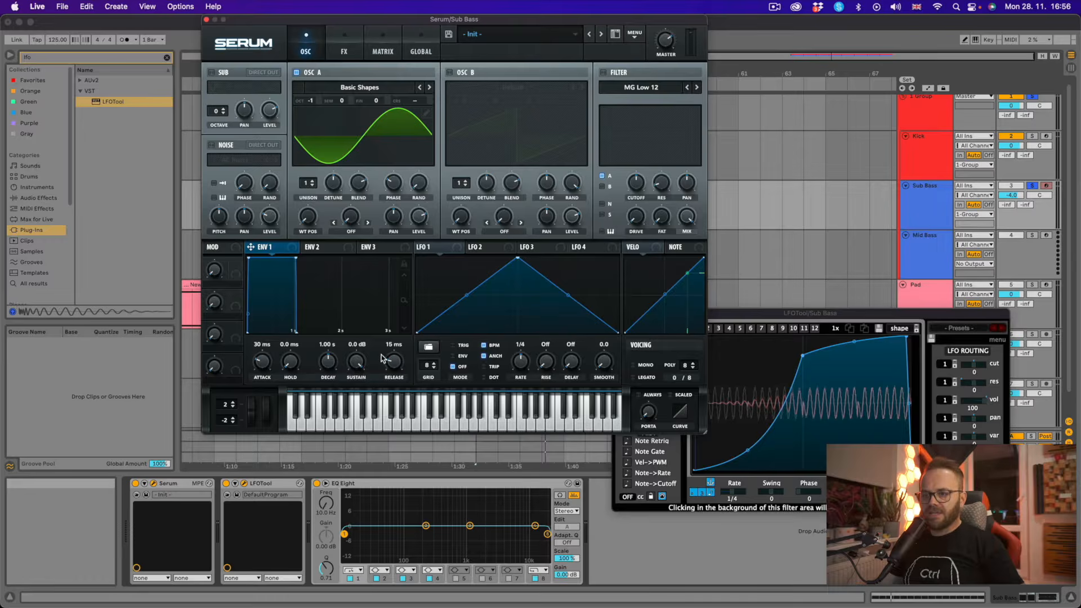
key(space)
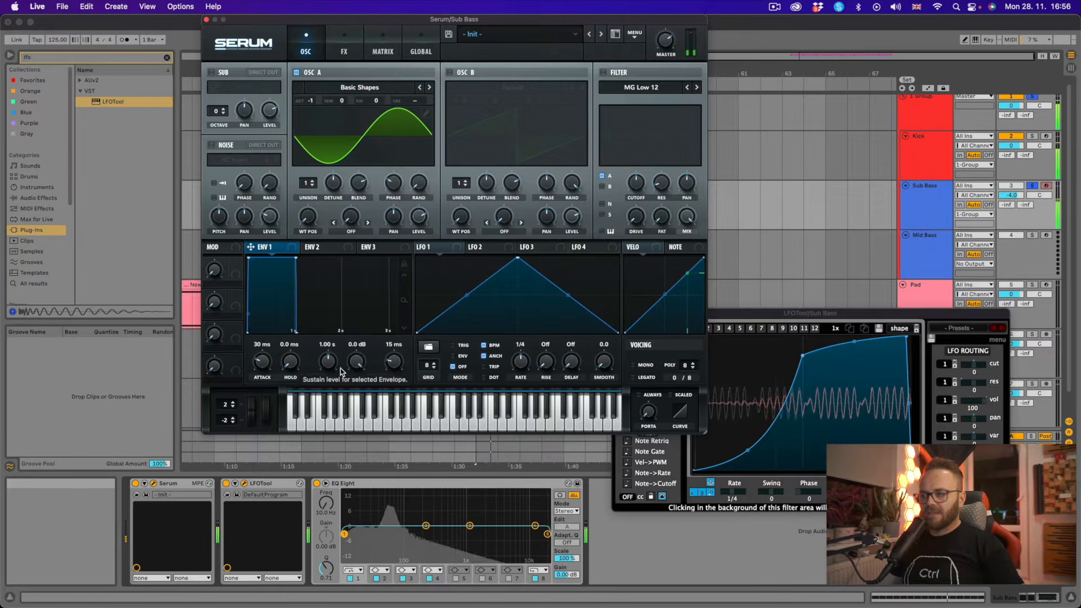
drag(349, 369, 330, 568)
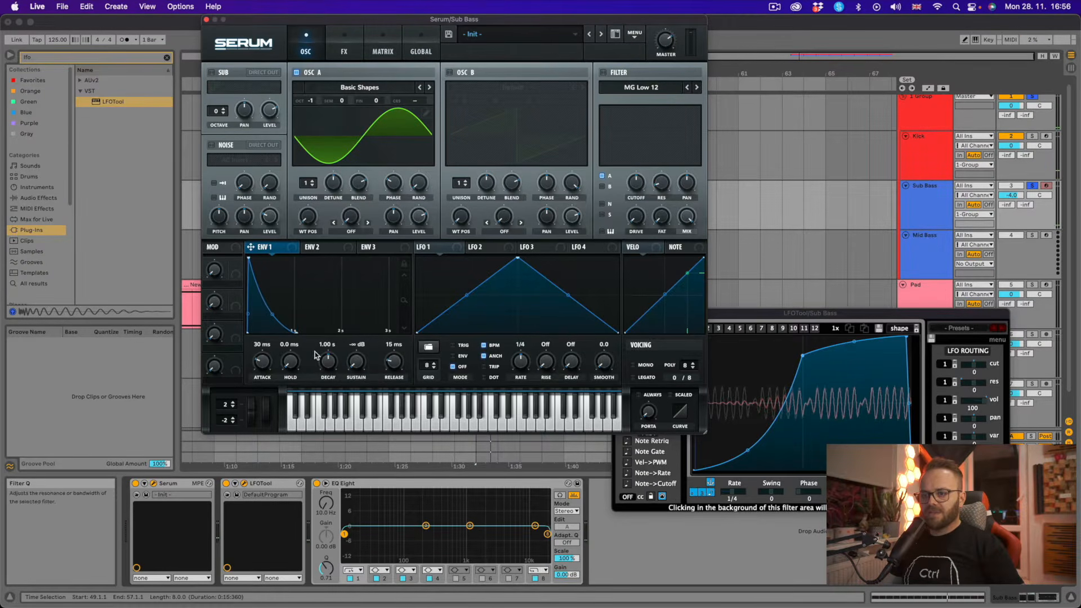
drag(328, 361, 330, 377)
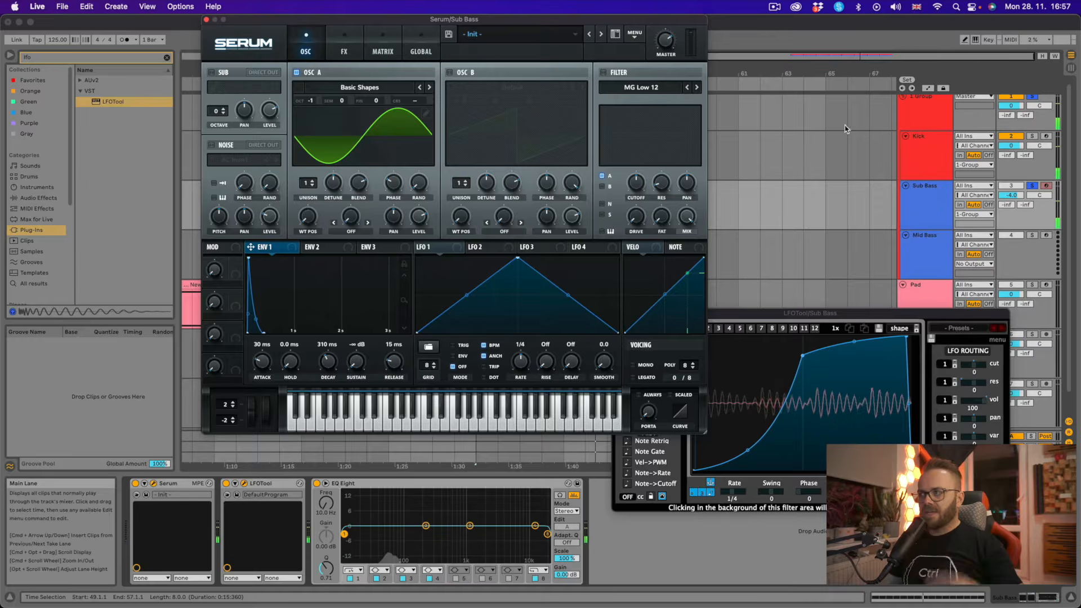
Inspect the combined kick and bass waveform in the group track's LFOTool.
click(916, 117)
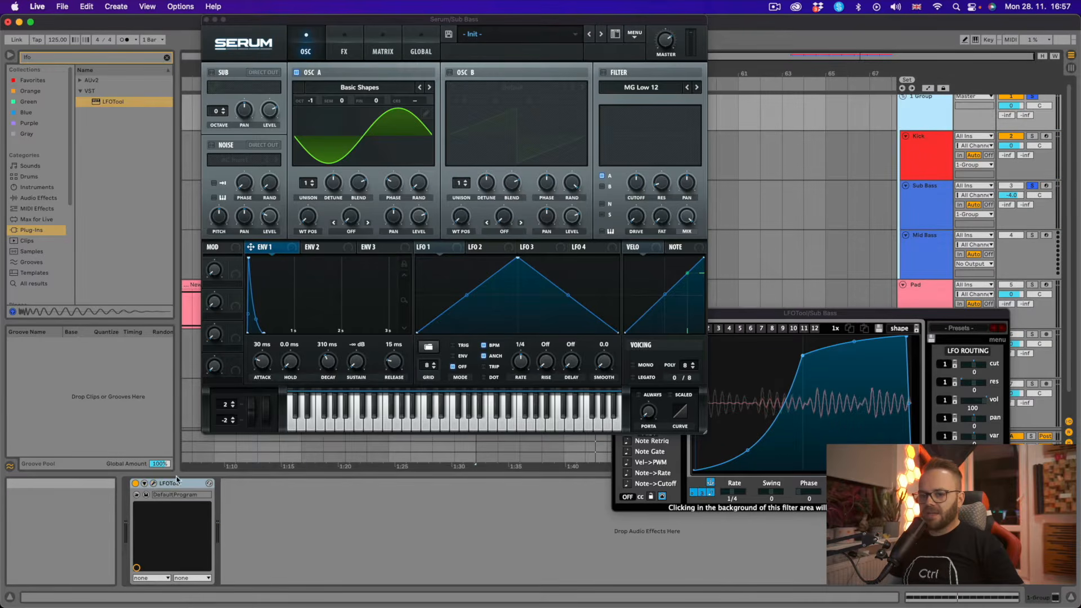
click(156, 485)
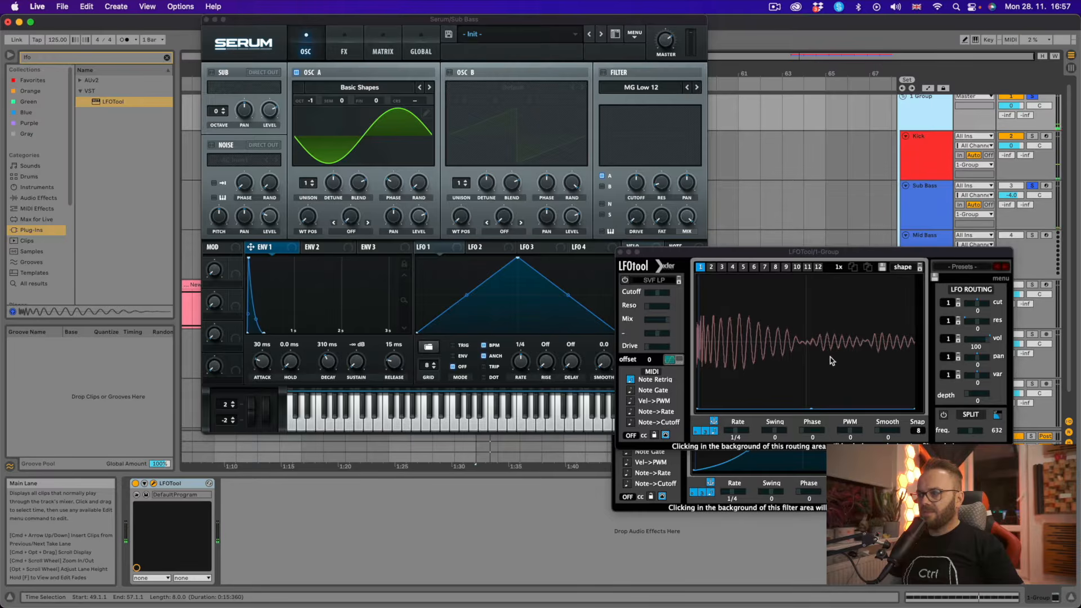
click(621, 251)
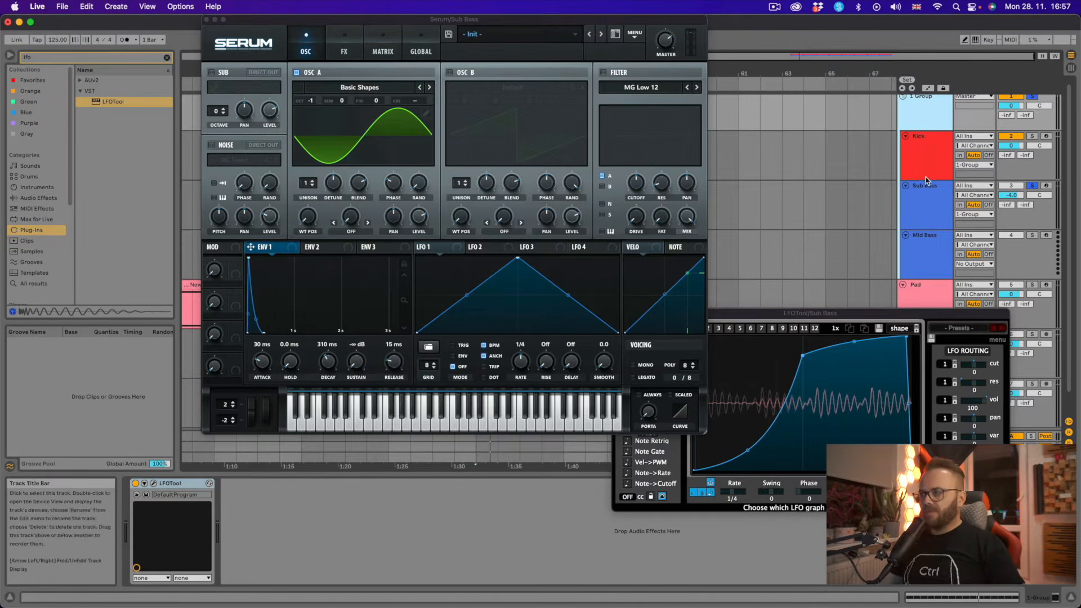
Enable oscillator B on the Sub Bass synth with the Analog Basic Shapes wavetable as a triangle wave, and adjust its phase.
click(929, 194)
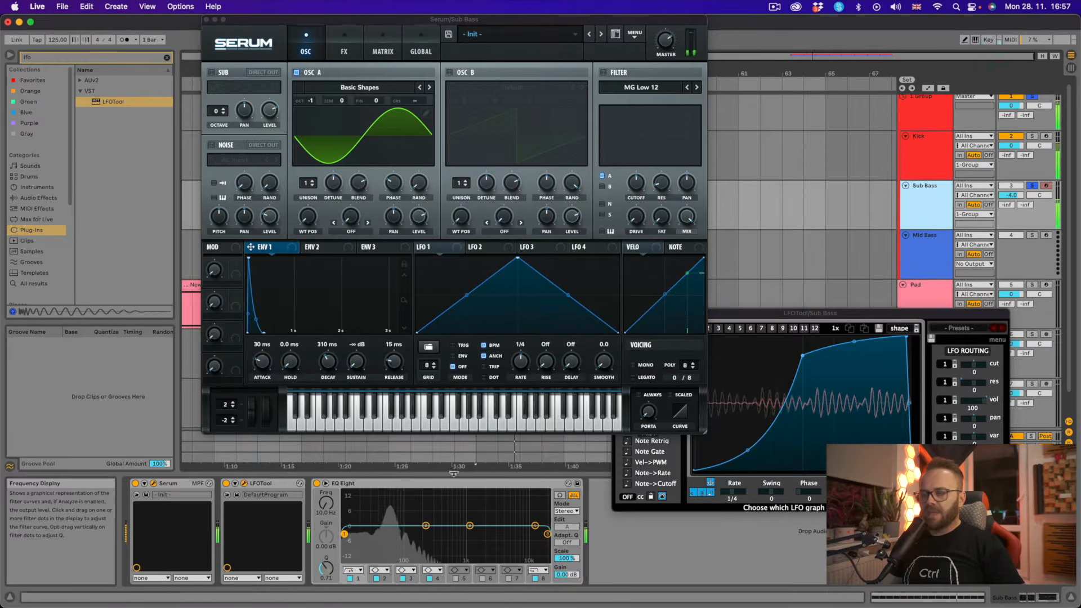
click(449, 72)
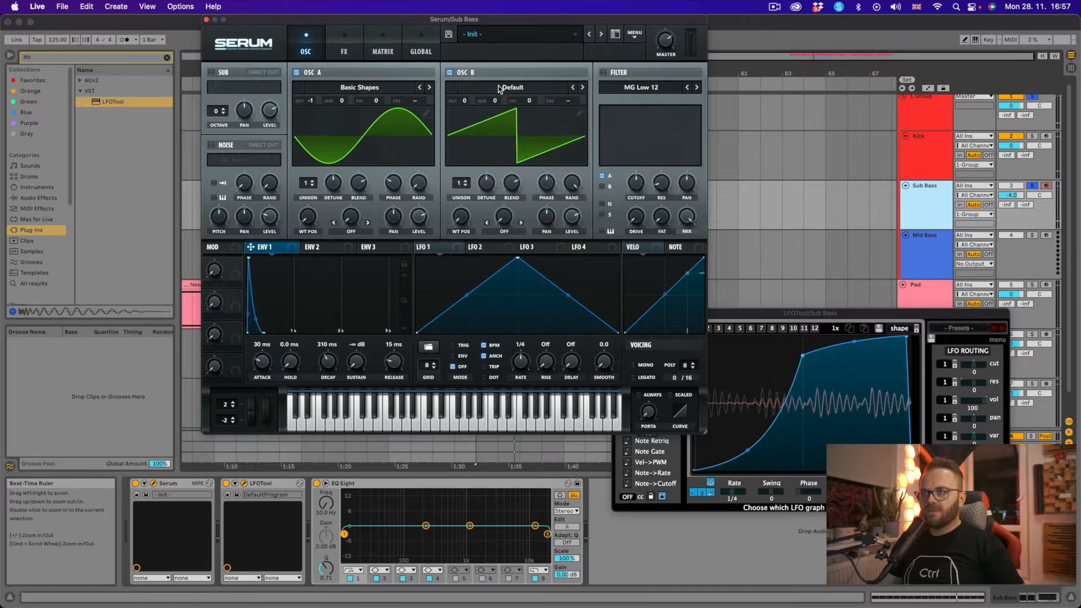
click(513, 87)
mouse_move(527, 114)
click(625, 150)
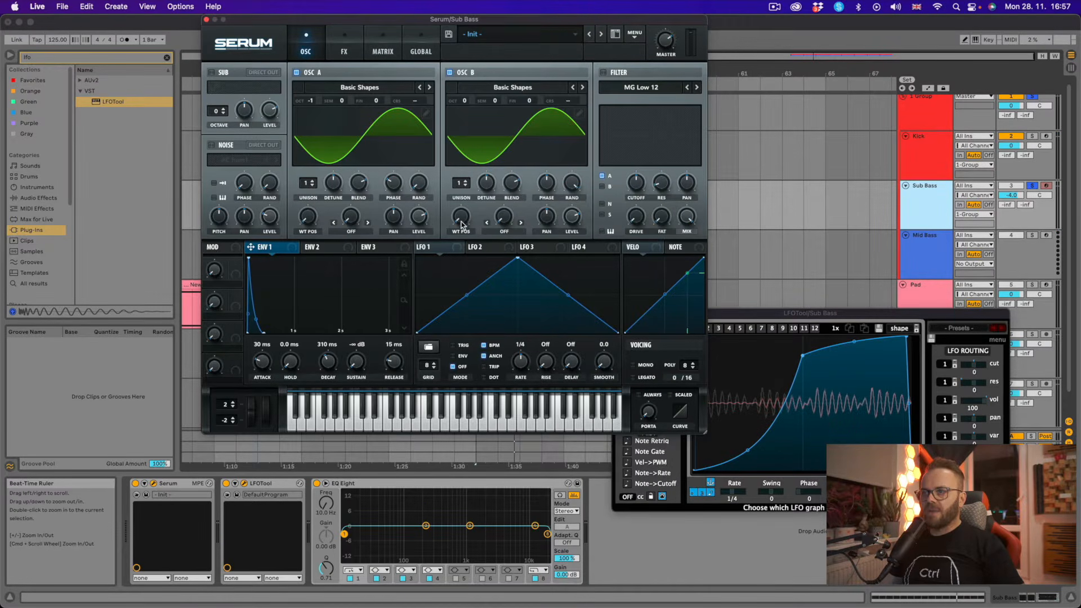
drag(462, 223, 474, 186)
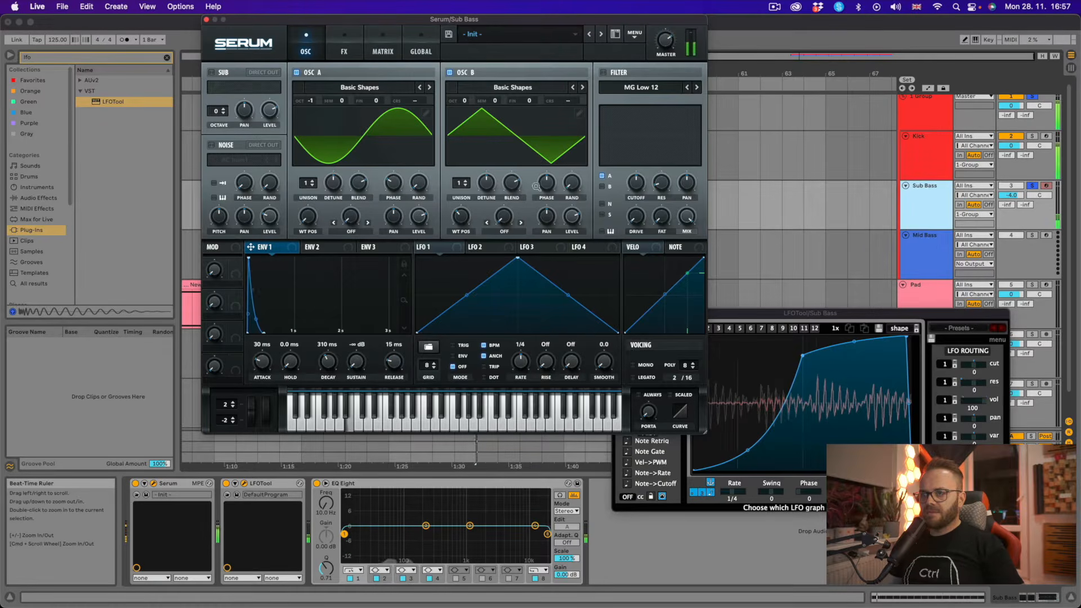
mouse_move(547, 180)
mouse_down()
mouse_move(538, 250)
mouse_move(555, 182)
mouse_move(551, 193)
mouse_up()
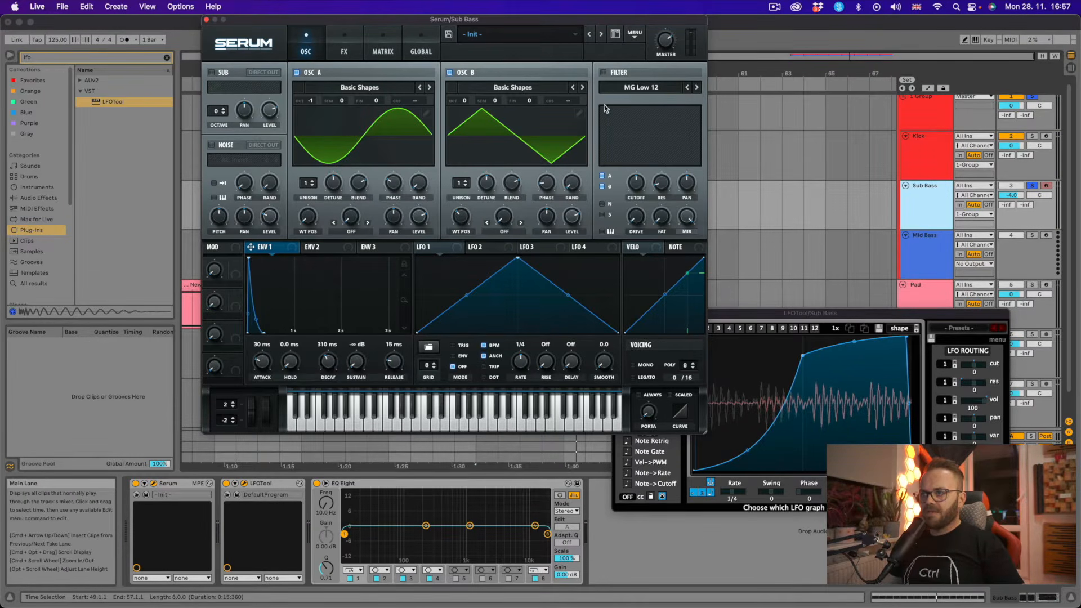
Enable Serum's filter with the MG Low 24 type and assign envelope 2 to its cutoff.
click(603, 73)
click(697, 88)
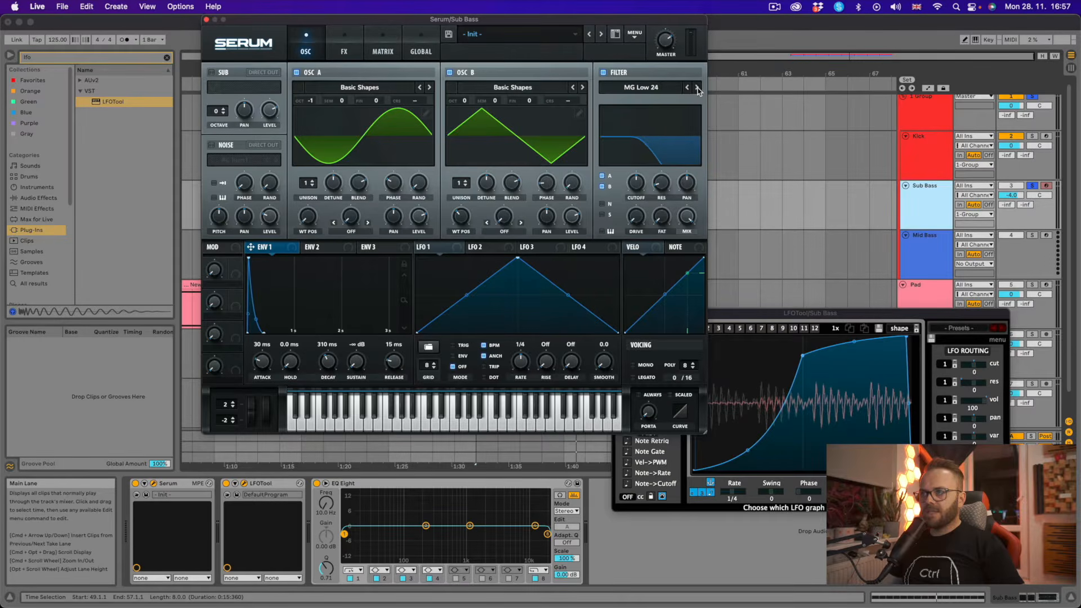
click(337, 247)
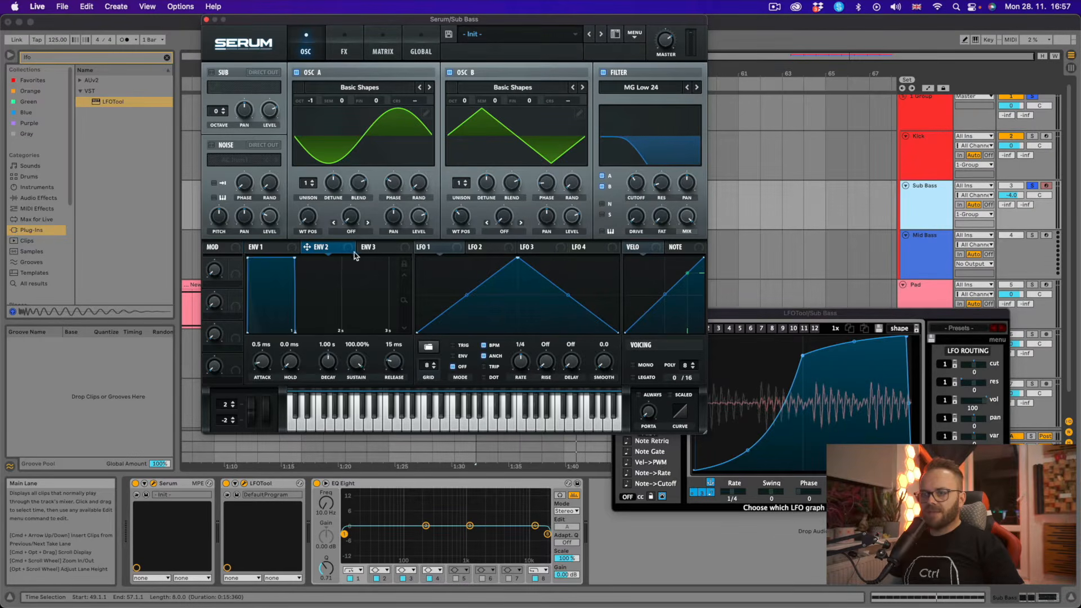
drag(350, 251, 635, 182)
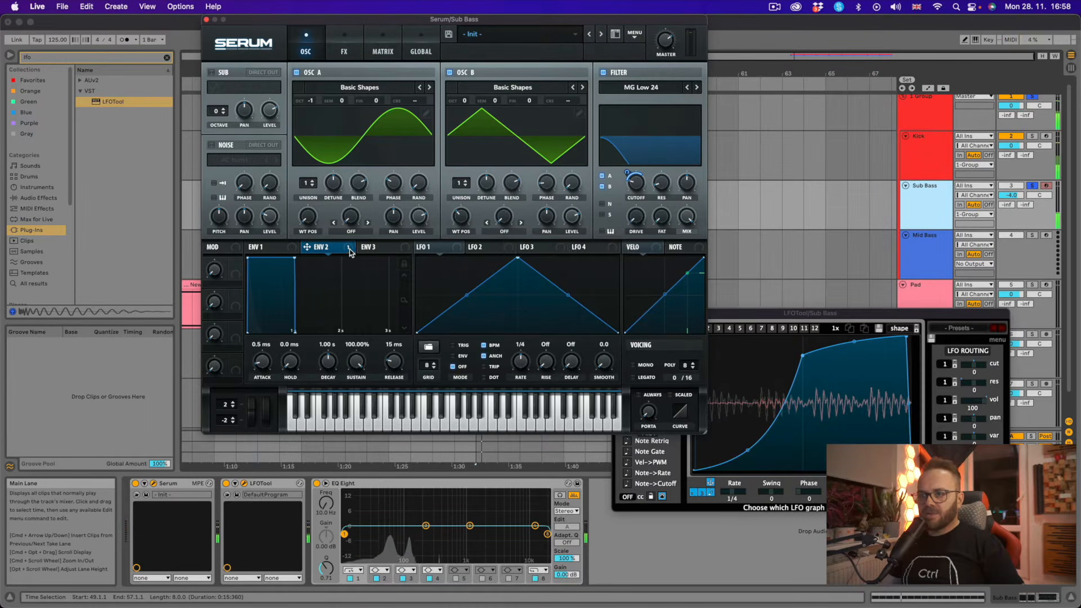
Shape Serum's envelope 2 with a 341 ms decay and 0.00% sustain.
drag(294, 260, 257, 344)
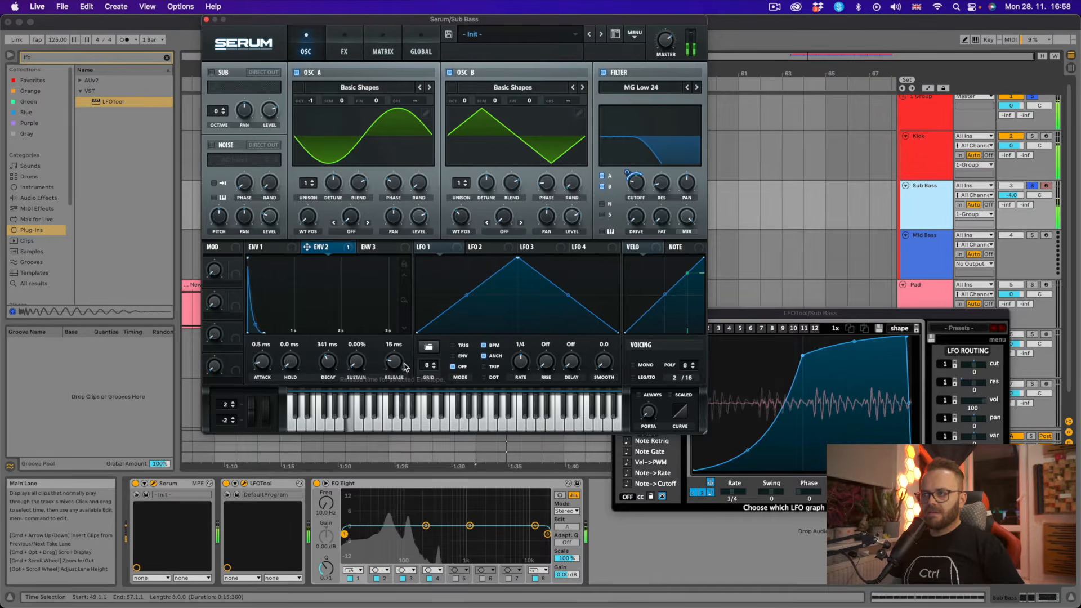
click(263, 247)
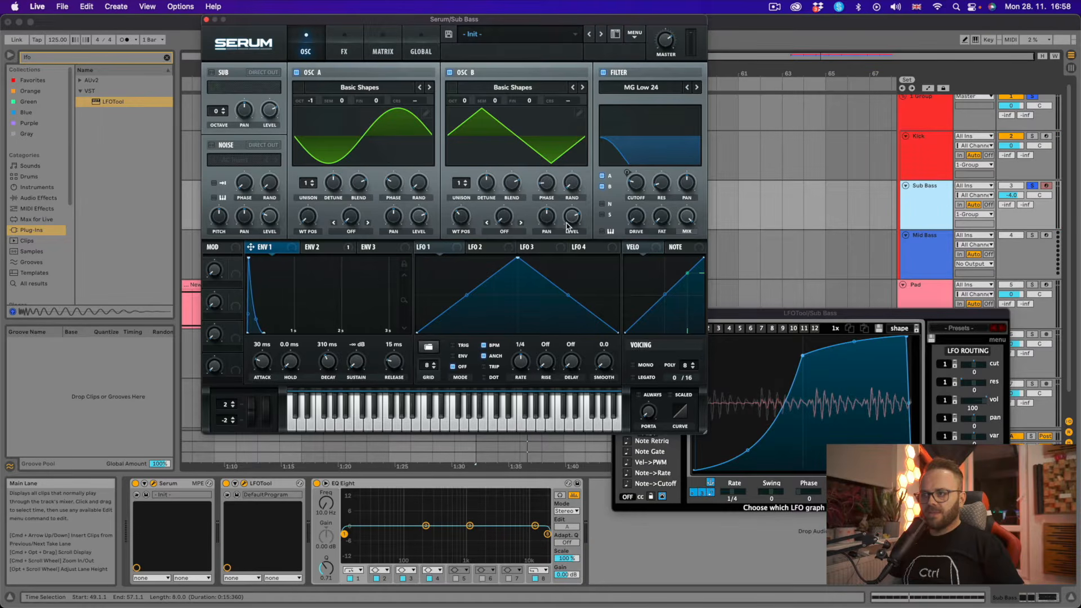
Lower oscillator B's level and raise oscillator A's level, and audition the new balance.
drag(570, 216, 566, 240)
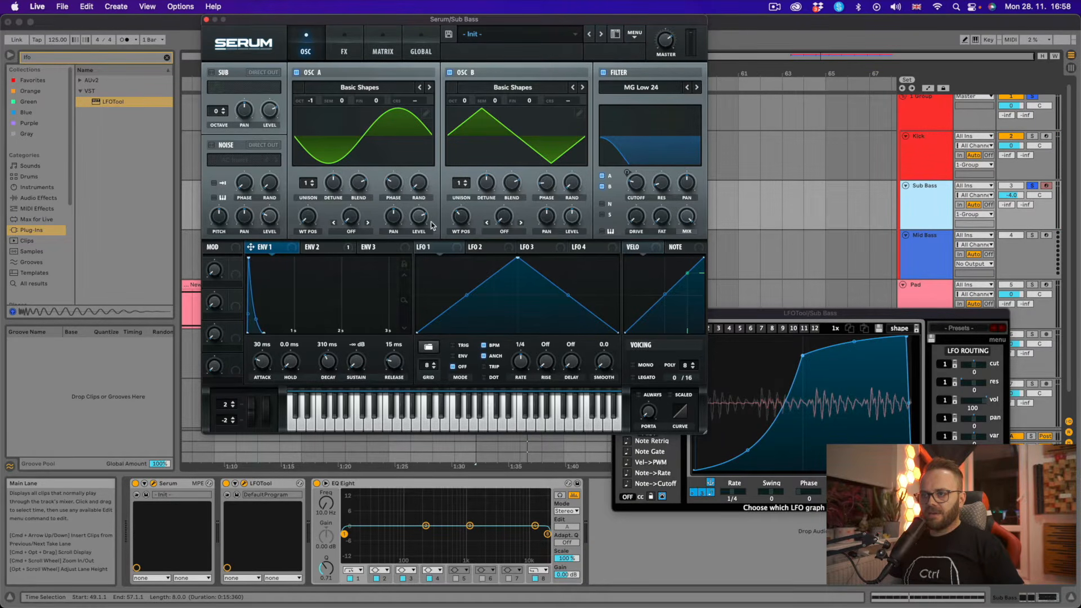
drag(421, 220, 432, 211)
key(space)
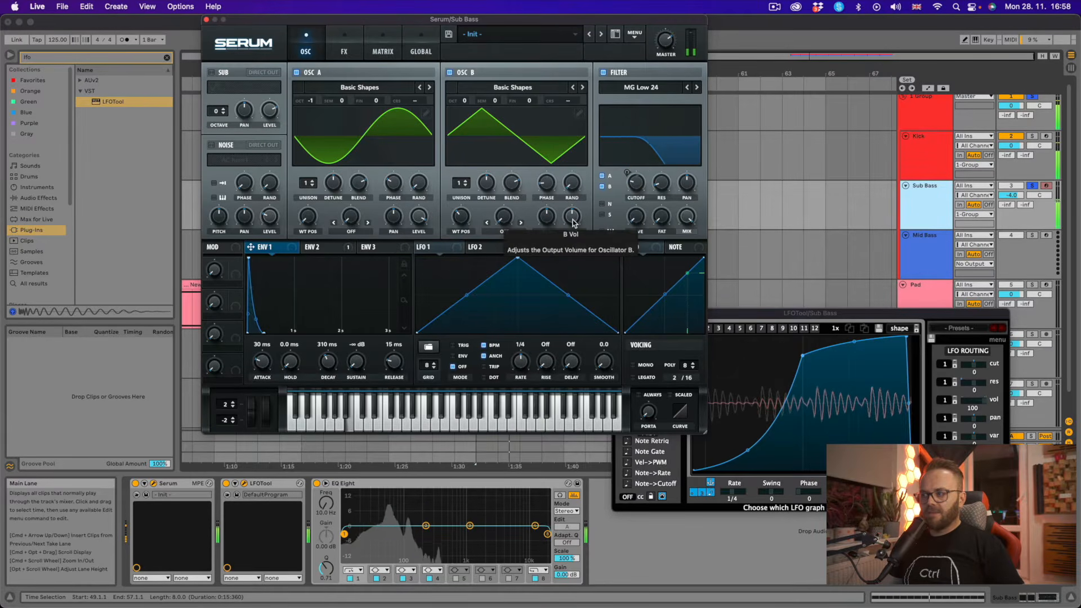
key(space)
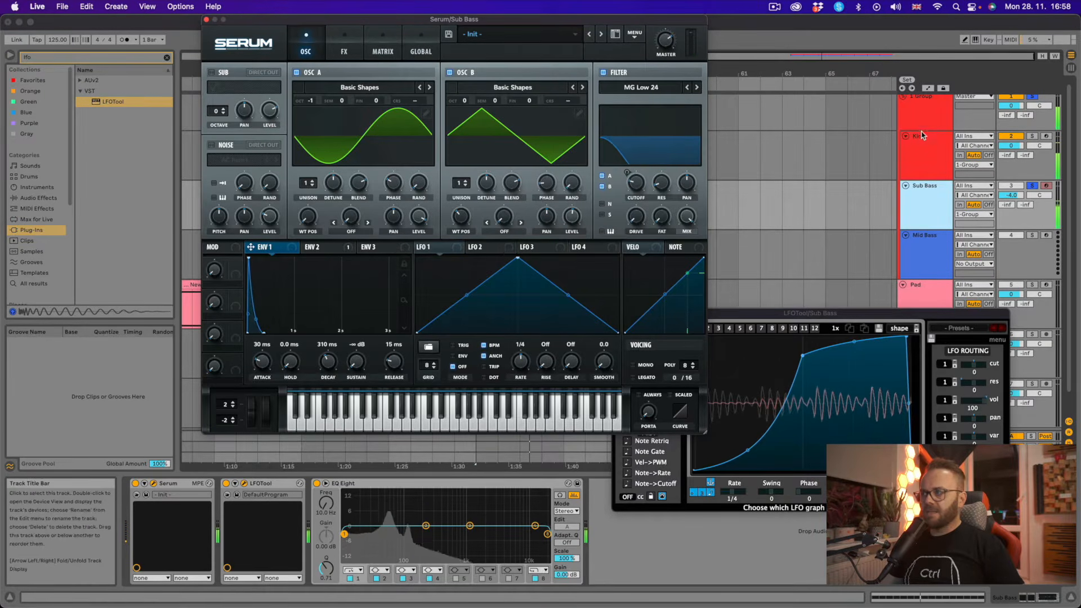
Open the group track's LFOTool and inspect the combined kick and bass waveform.
click(923, 114)
click(153, 484)
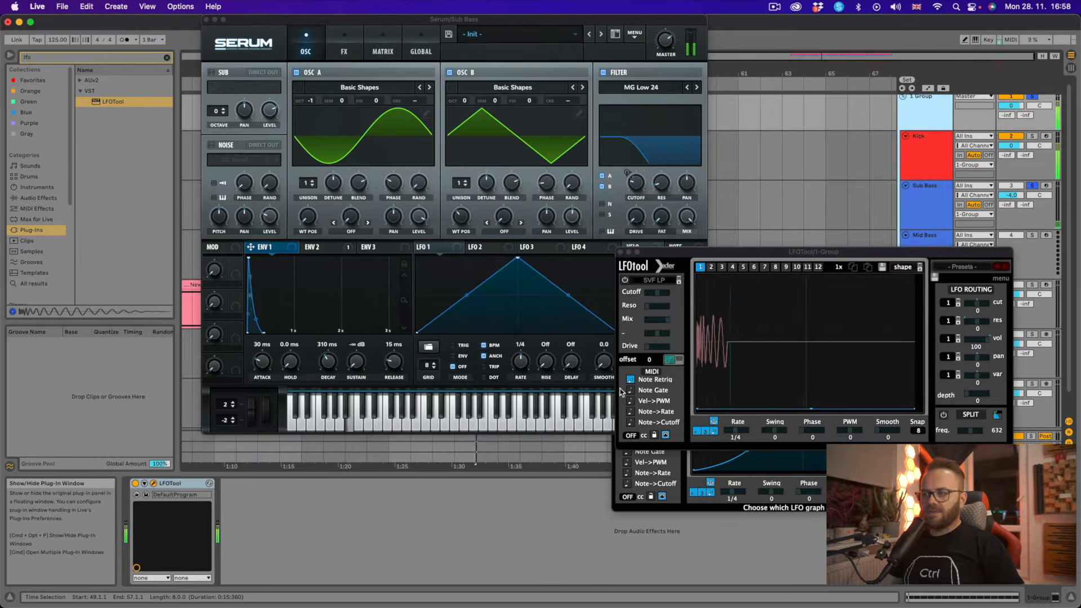
key(space)
drag(790, 254, 429, 312)
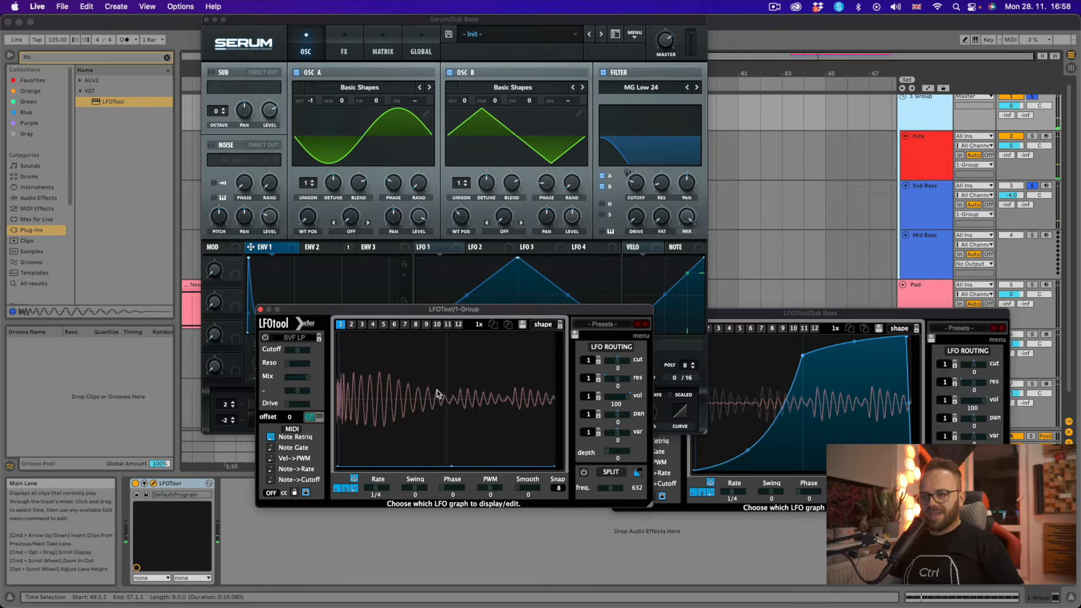
Raise the Sub Bass synth's master volume while comparing the bass and kick levels in the group's LFOTool.
click(543, 35)
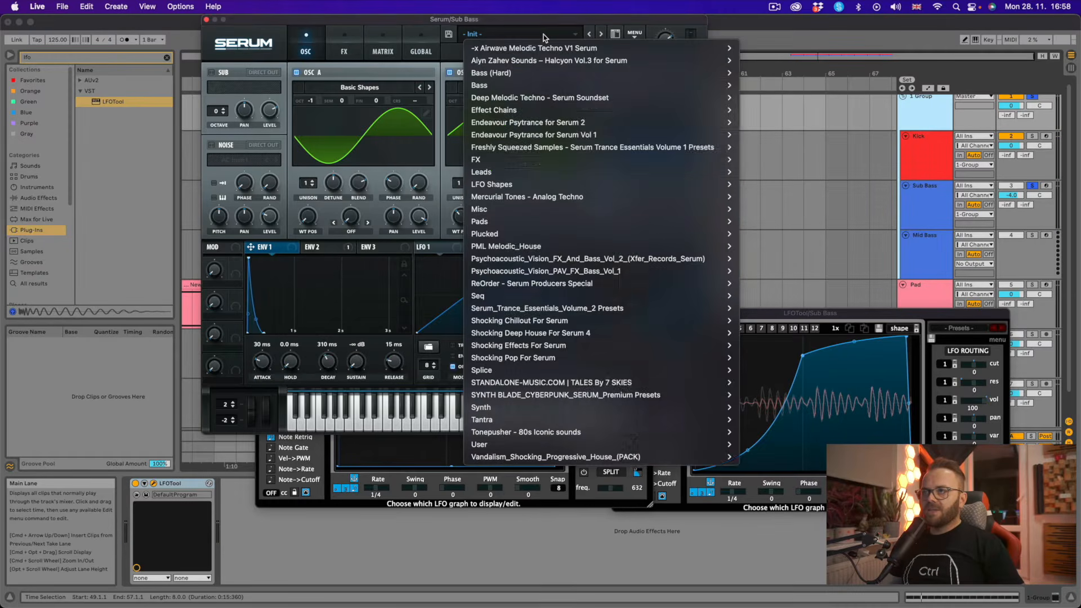
click(546, 28)
drag(668, 40, 673, 34)
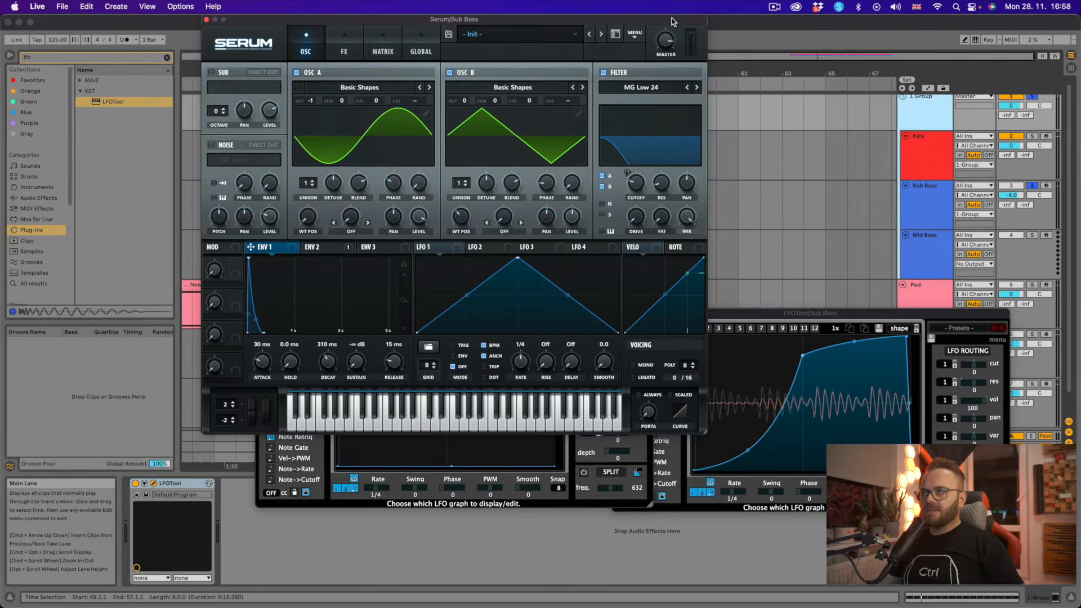
click(585, 494)
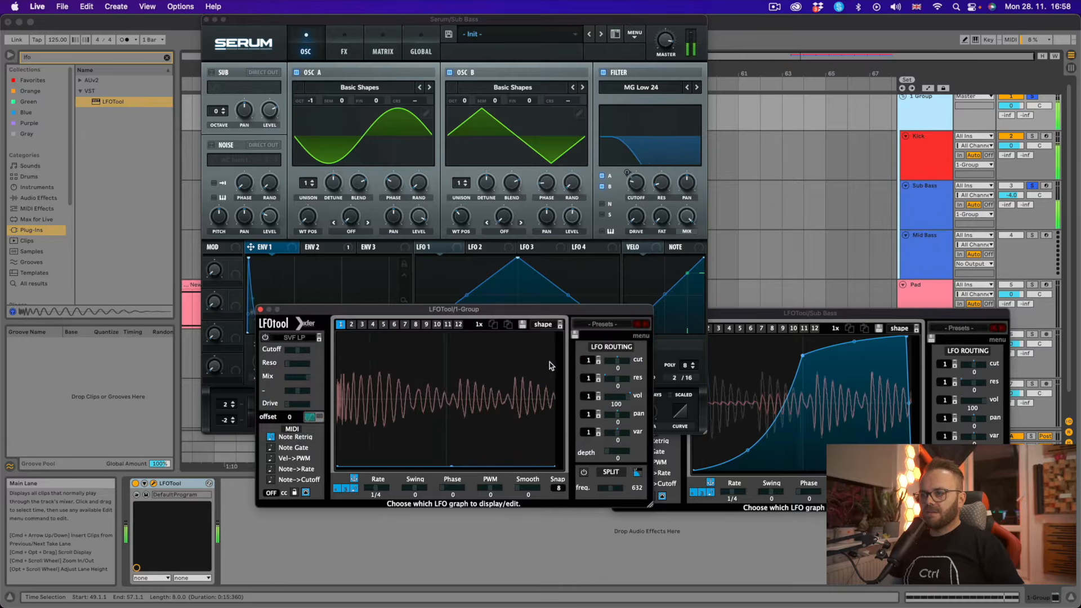
drag(490, 309, 485, 440)
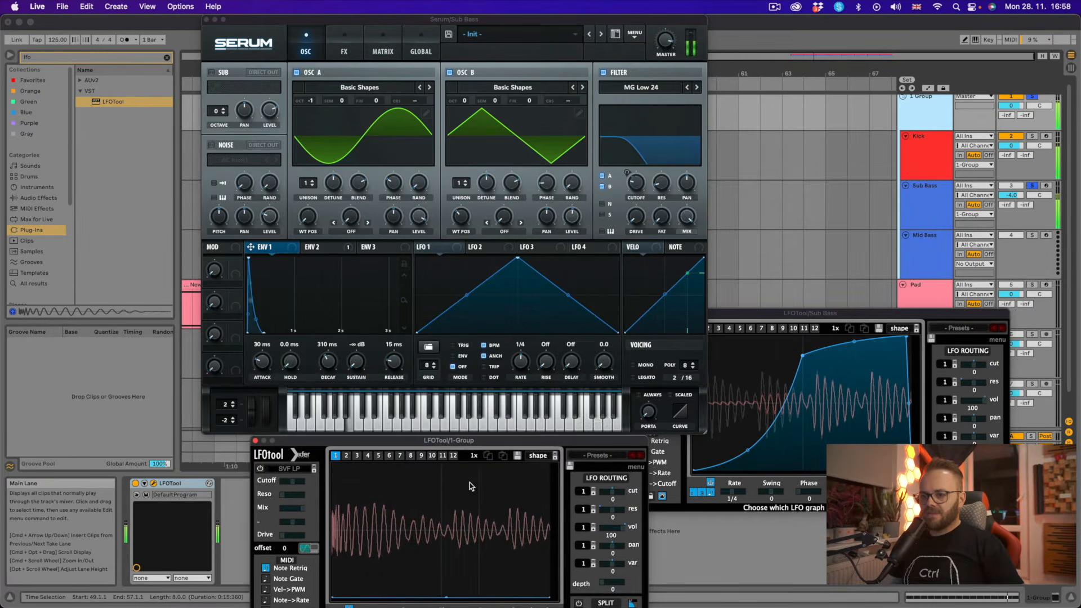
click(664, 42)
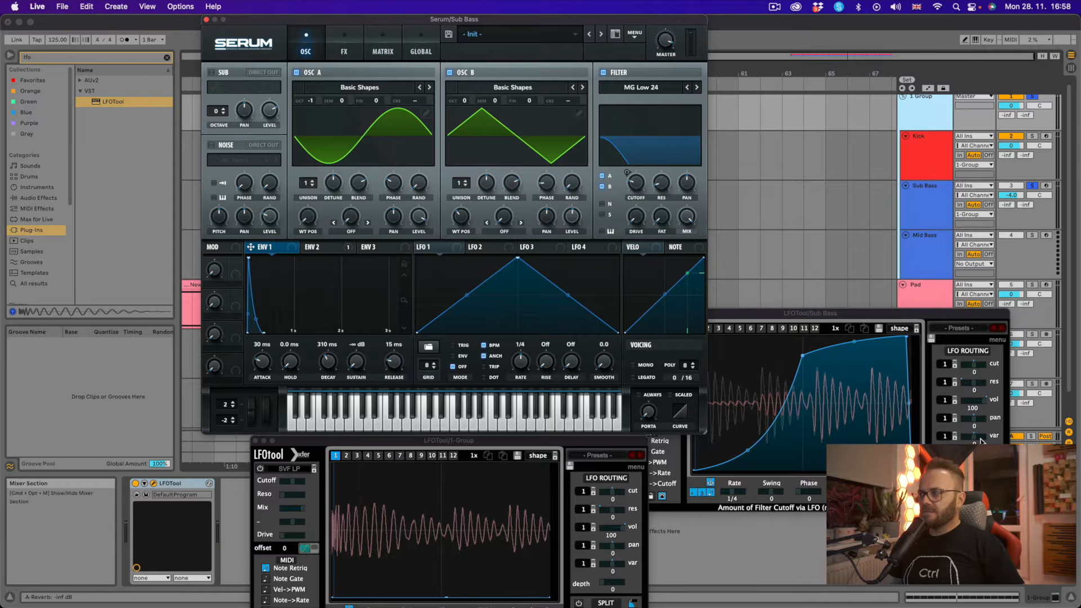
Show the track delay settings and set the Sub Bass track's delay to -6.00 ms during playback.
click(1069, 433)
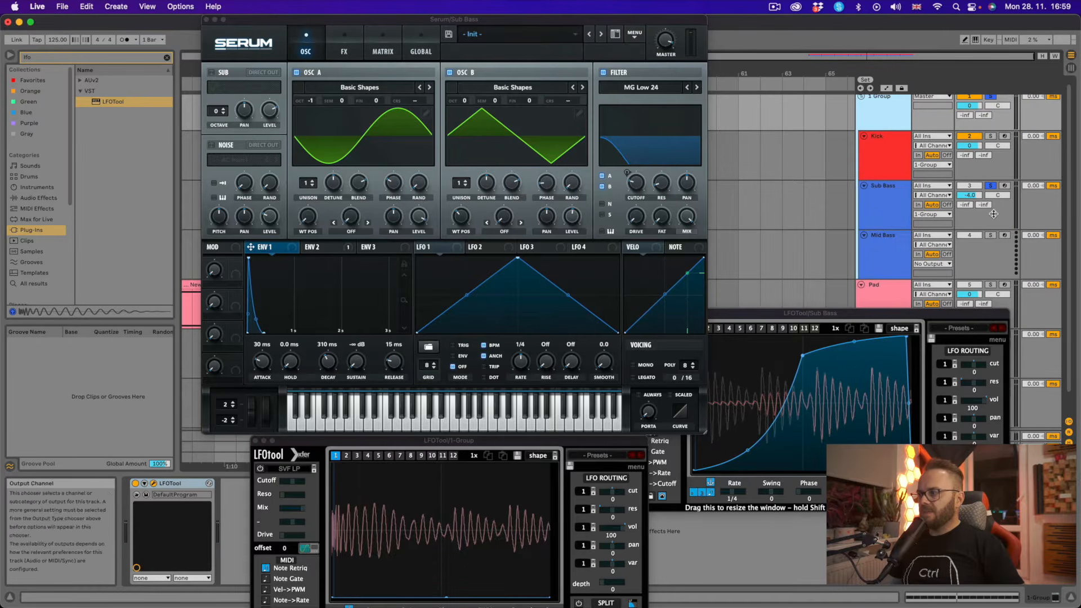
key(space)
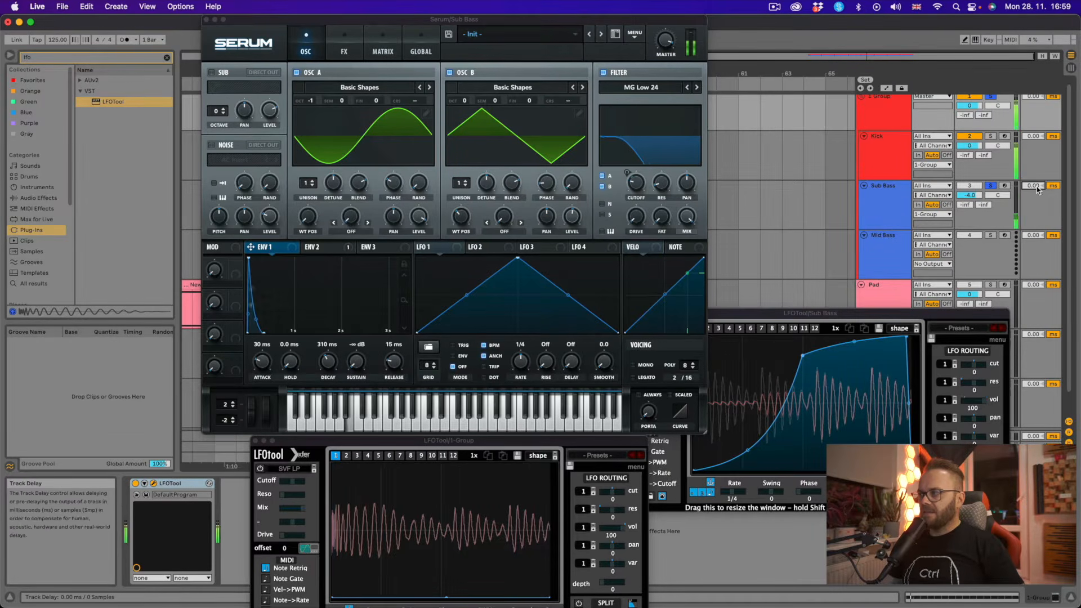
drag(1035, 186, 1035, 200)
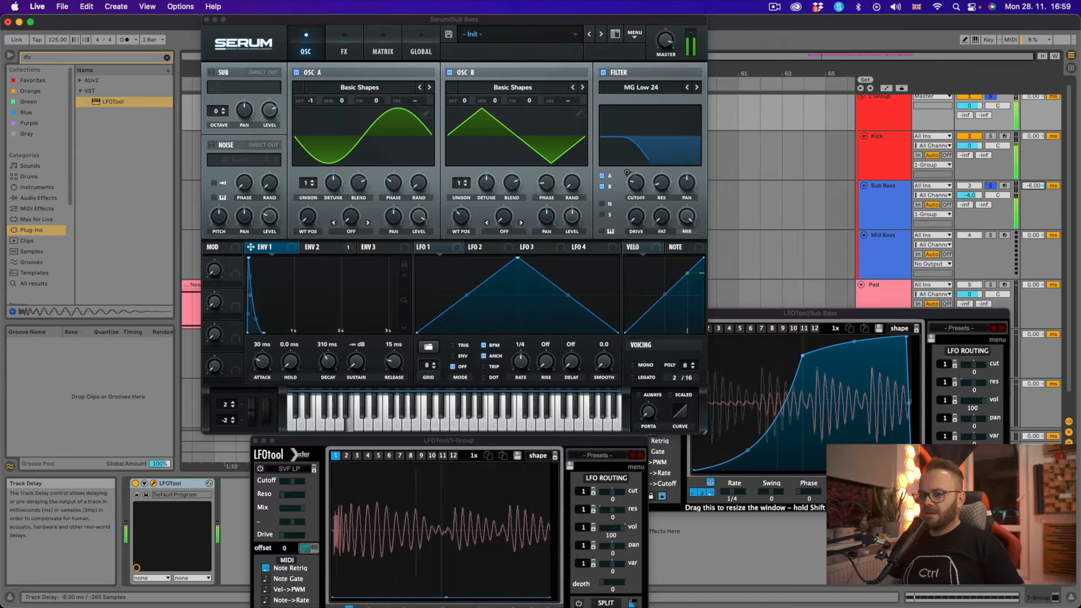
drag(1033, 186, 1033, 188)
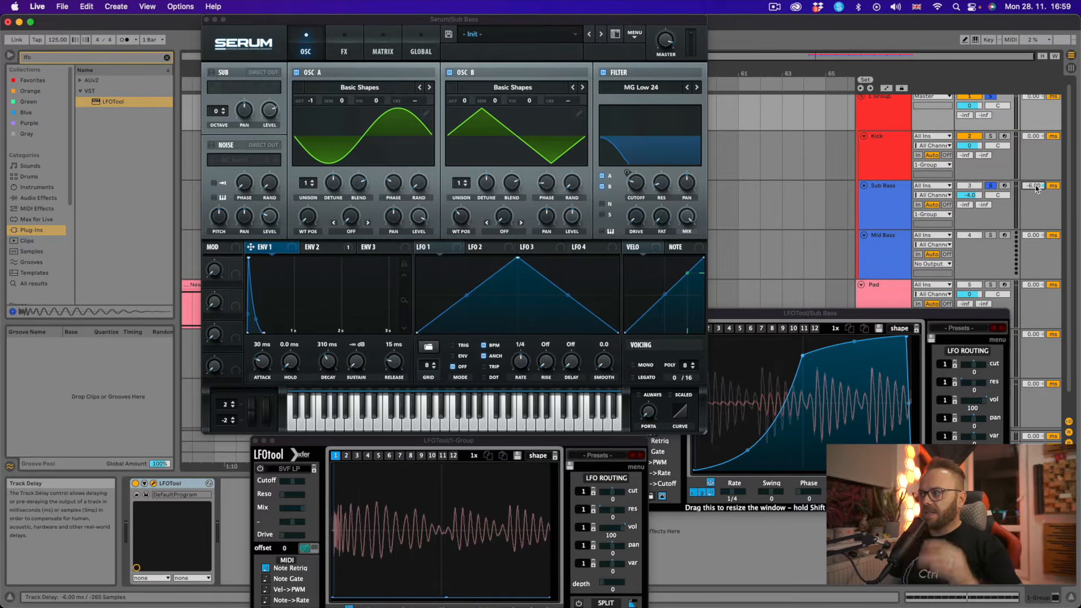
Compare the soloed kick's waveform with the kick and sub bass soloed together in the group's LFOTool.
click(990, 136)
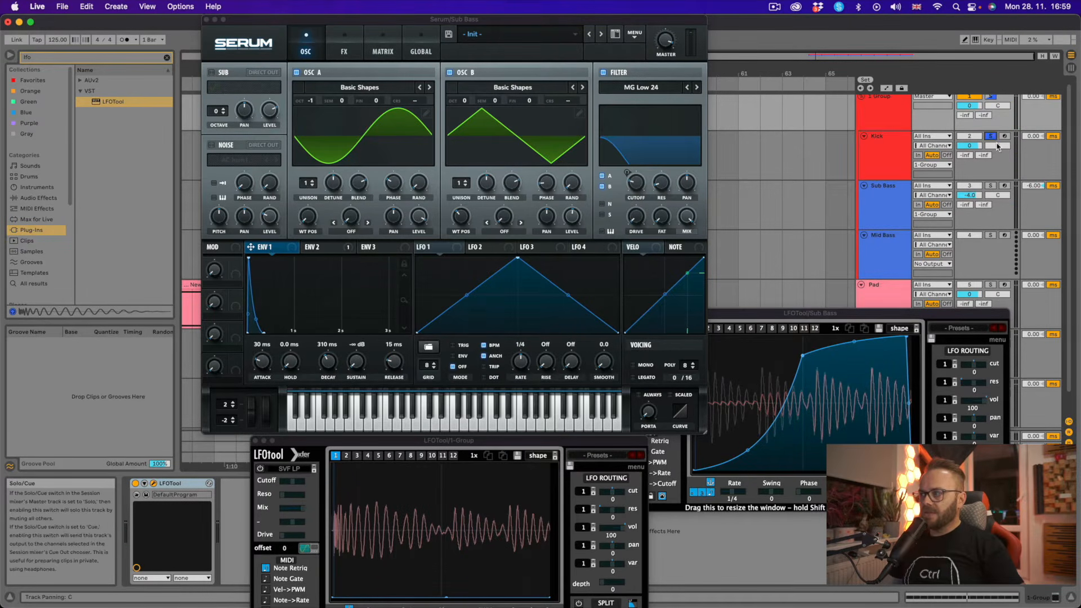
key(space)
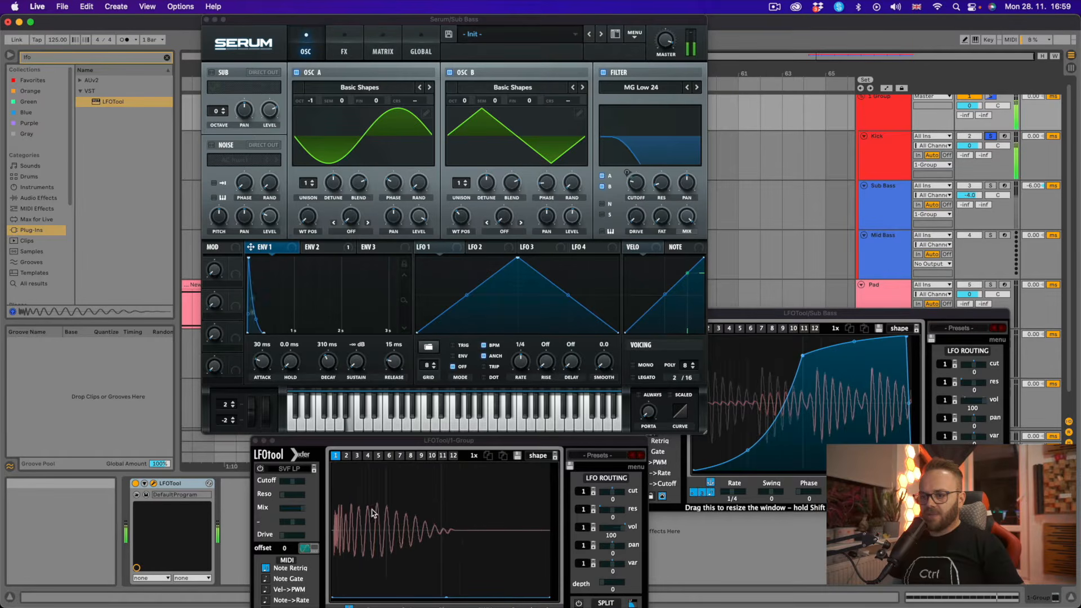
key(space)
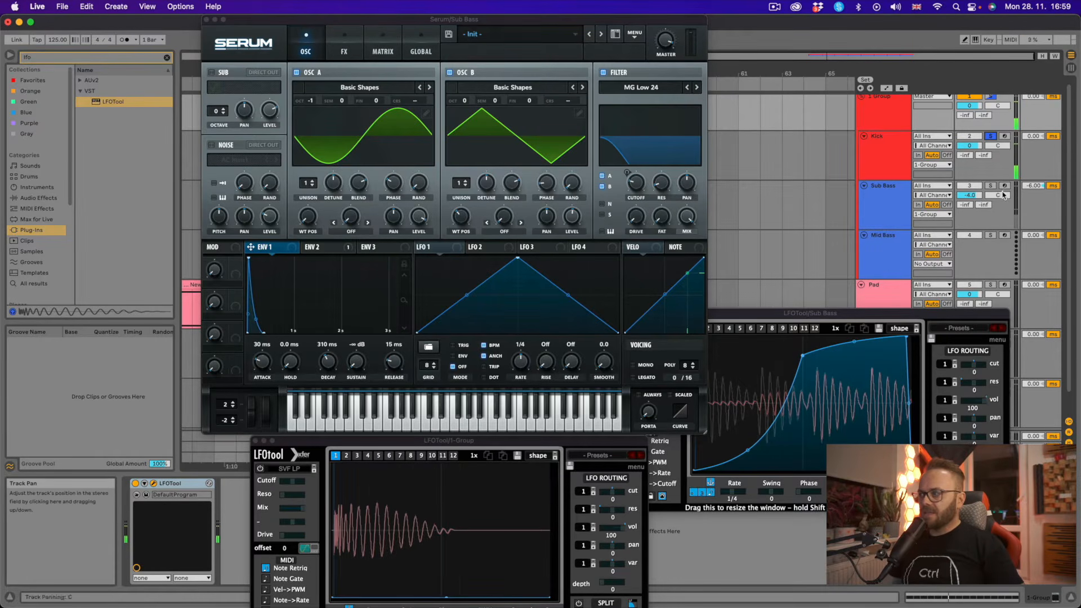
key(space)
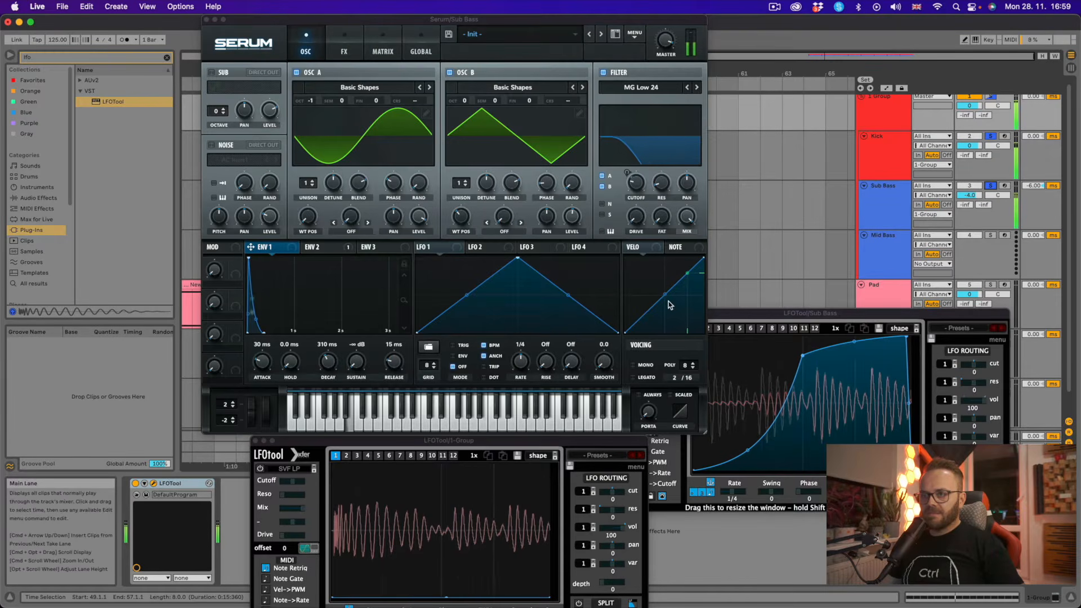
Set the low-cut band of the Sub Bass track's EQ Eight to 30 Hz.
drag(334, 444, 410, 272)
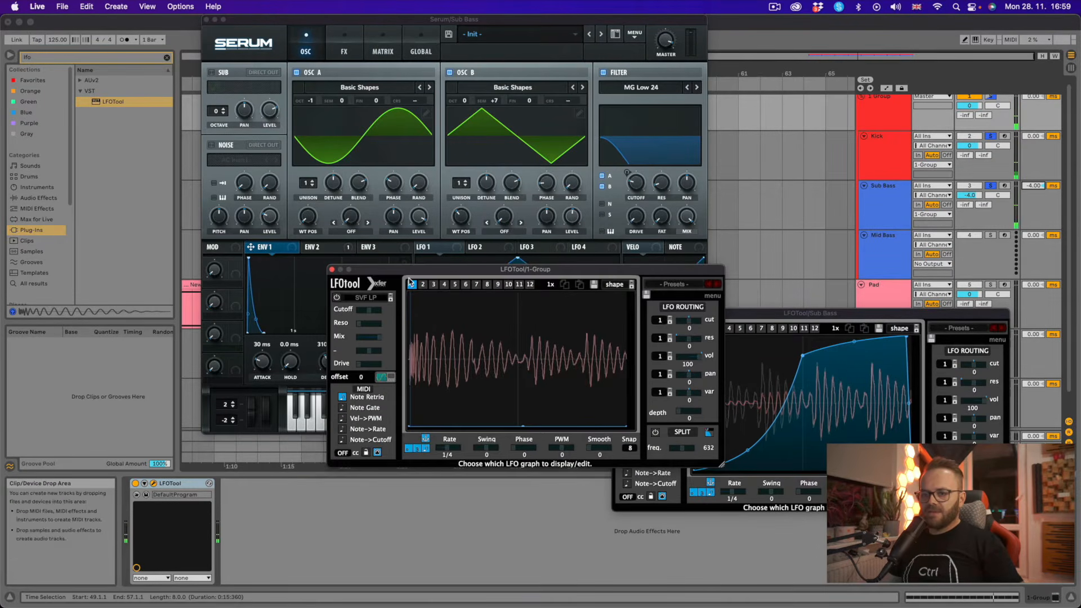
click(326, 513)
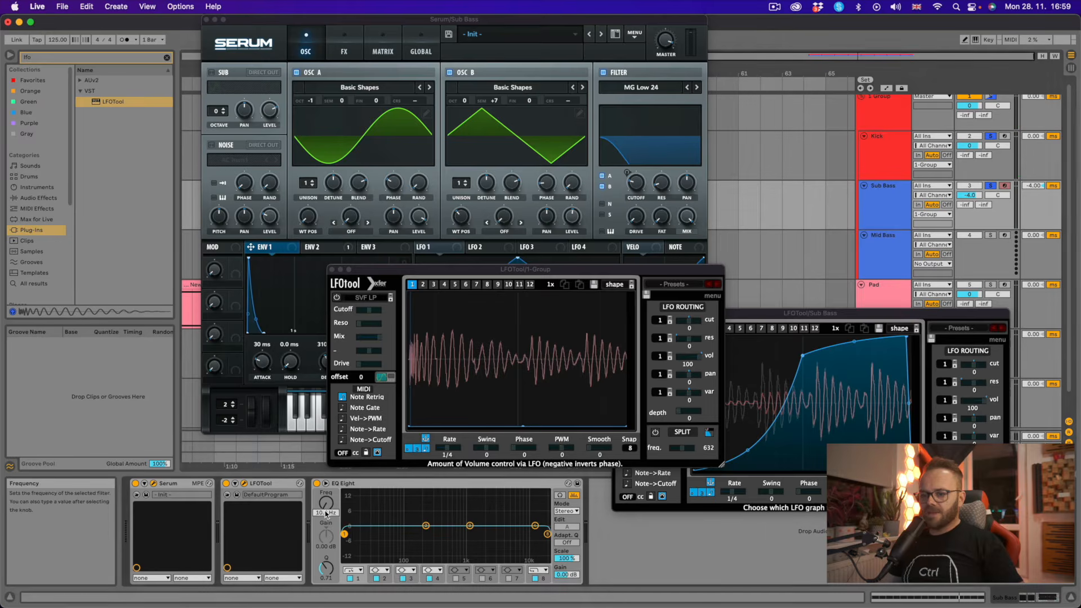
text(30)
key(Return)
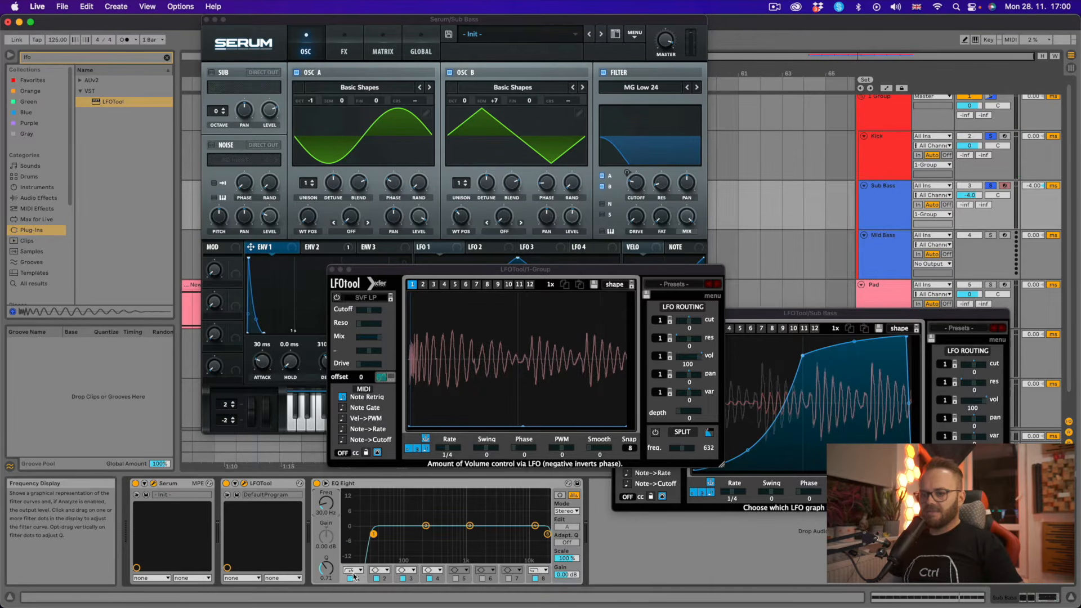
Set the Sub Bass track's delay to 3.00 ms while the kick and bass play.
key(space)
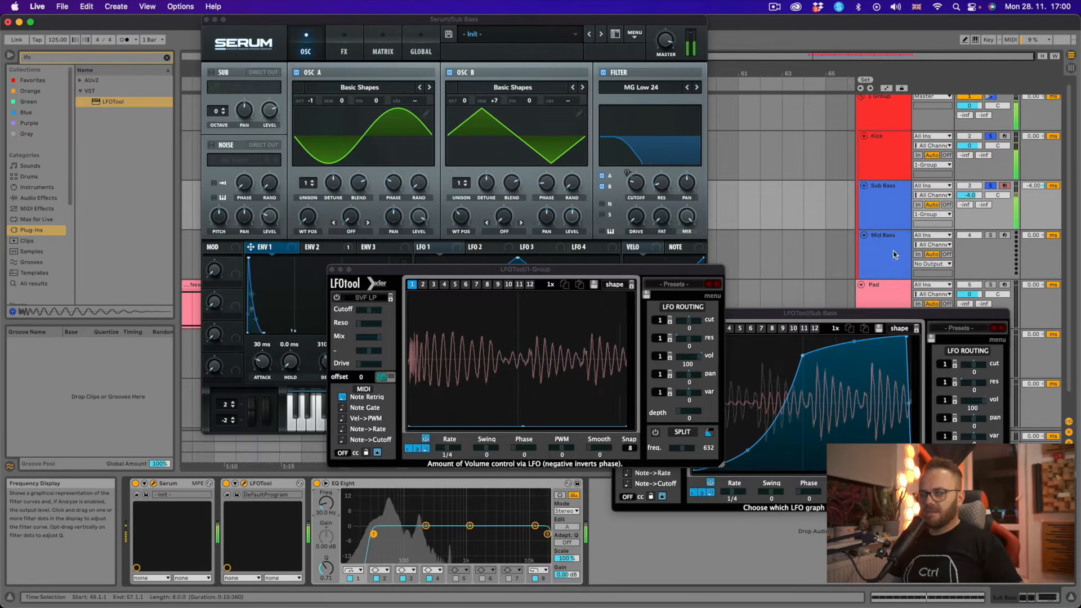
drag(1033, 185, 1033, 175)
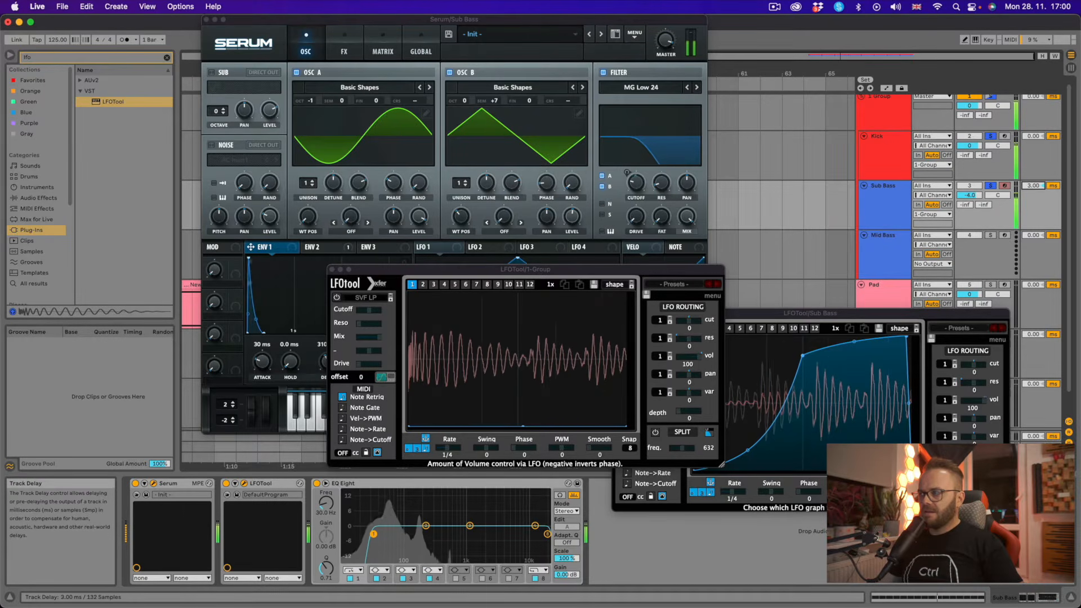
mouse_move(1033, 186)
mouse_down()
mouse_move(1034, 203)
mouse_move(1033, 179)
mouse_move(1039, 189)
mouse_up()
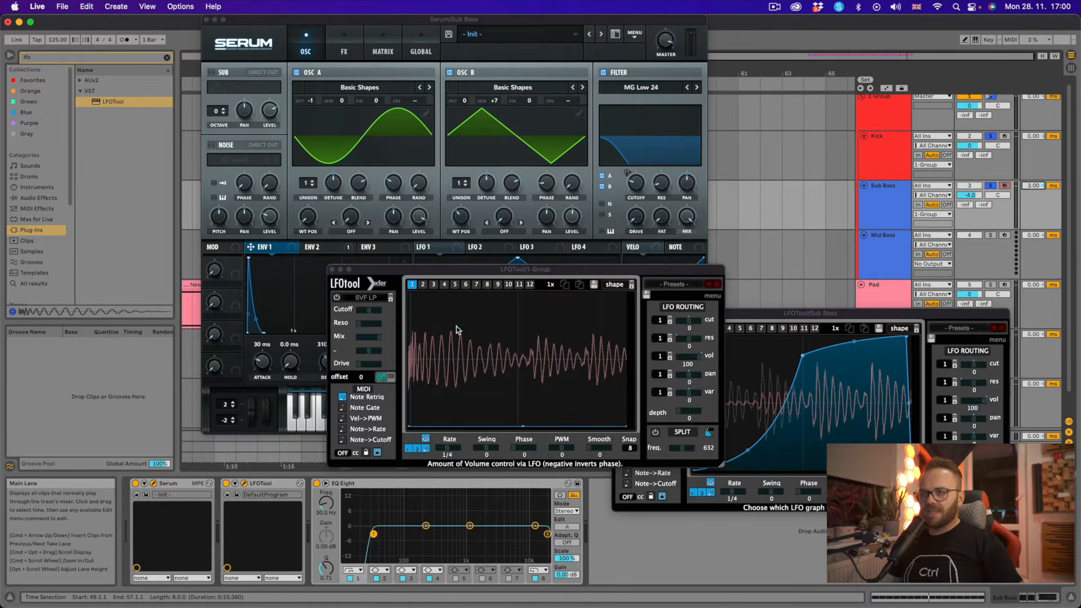
Arrange Serum and the group's LFOTool side by side and adjust oscillator A's phase against the waveform.
click(392, 187)
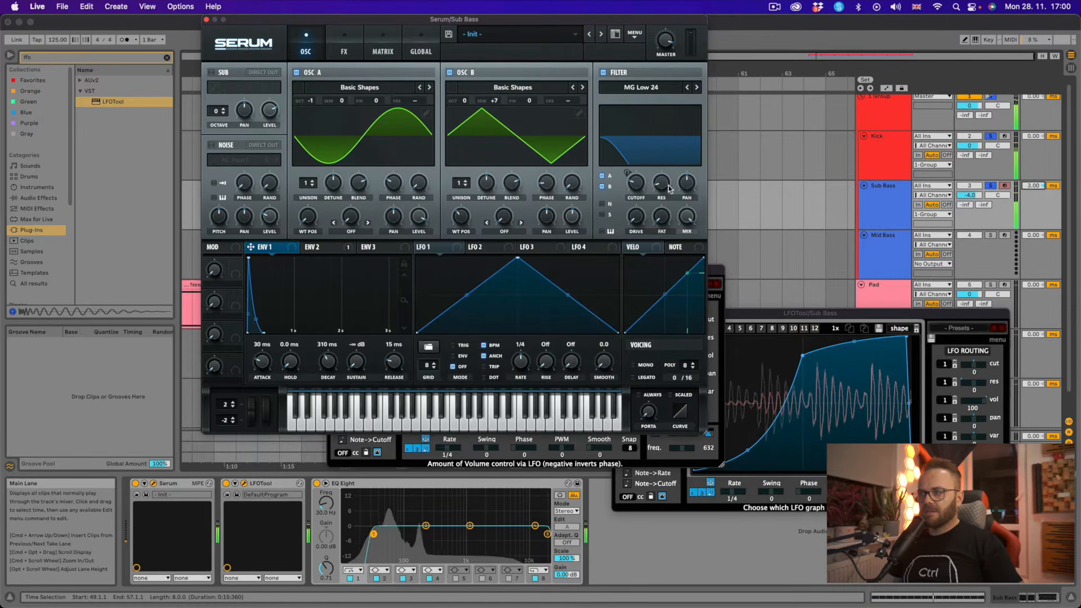
drag(711, 271, 1079, 232)
drag(658, 21, 496, 21)
click(233, 194)
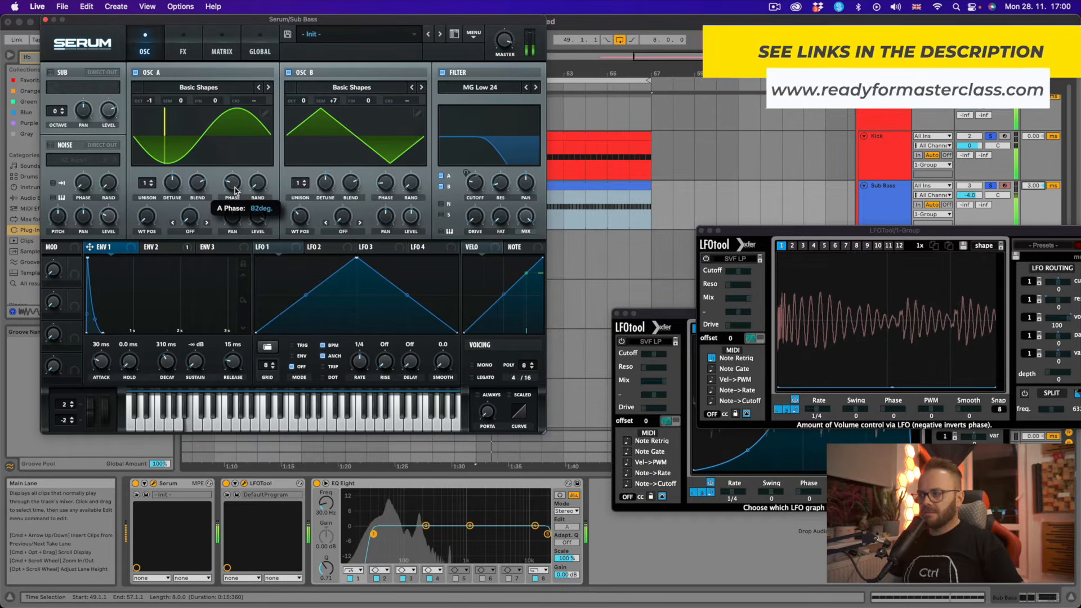
drag(234, 194, 244, 168)
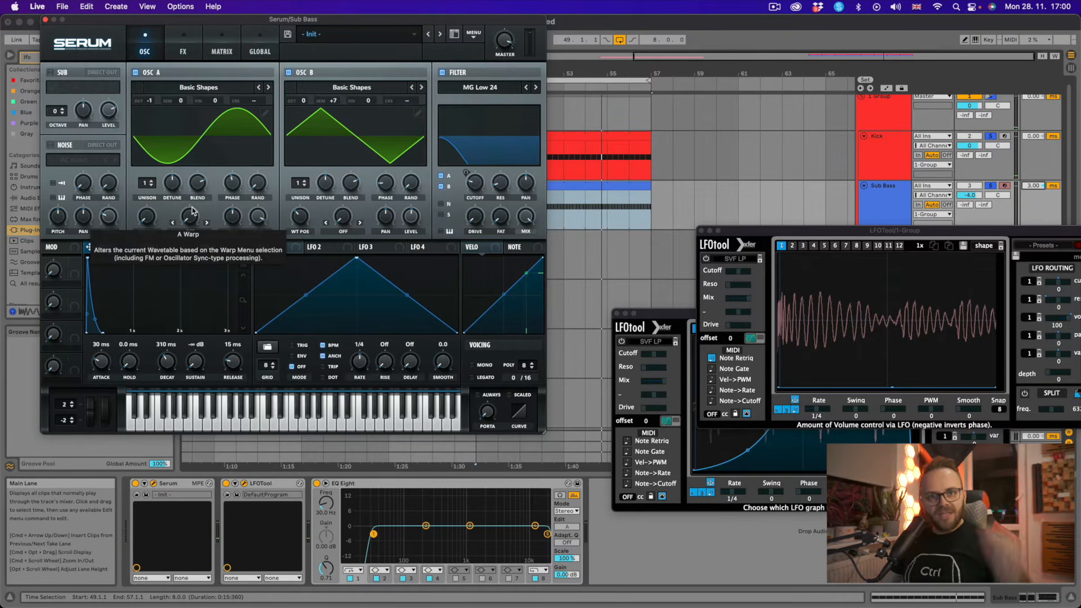
Close the Serum window and add EQ Eight after LFOTool on the group track.
click(884, 117)
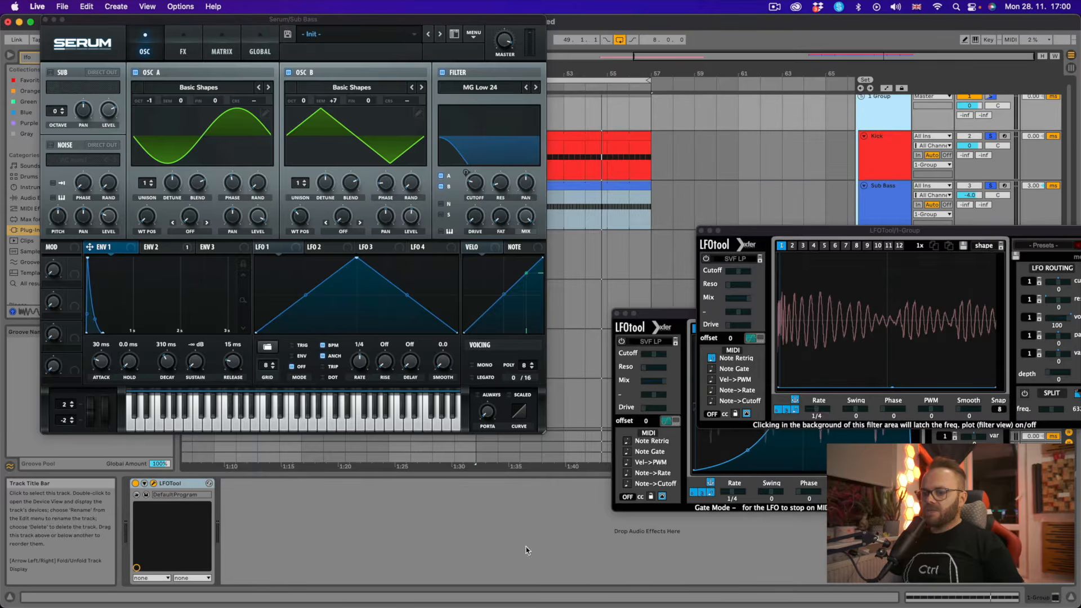
click(47, 20)
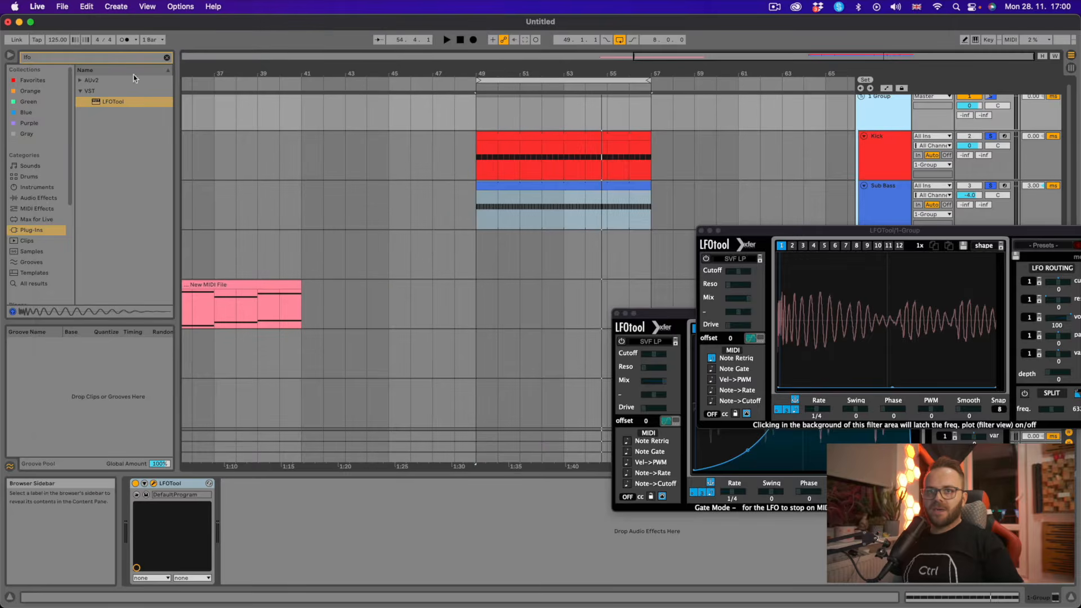
click(167, 58)
click(39, 197)
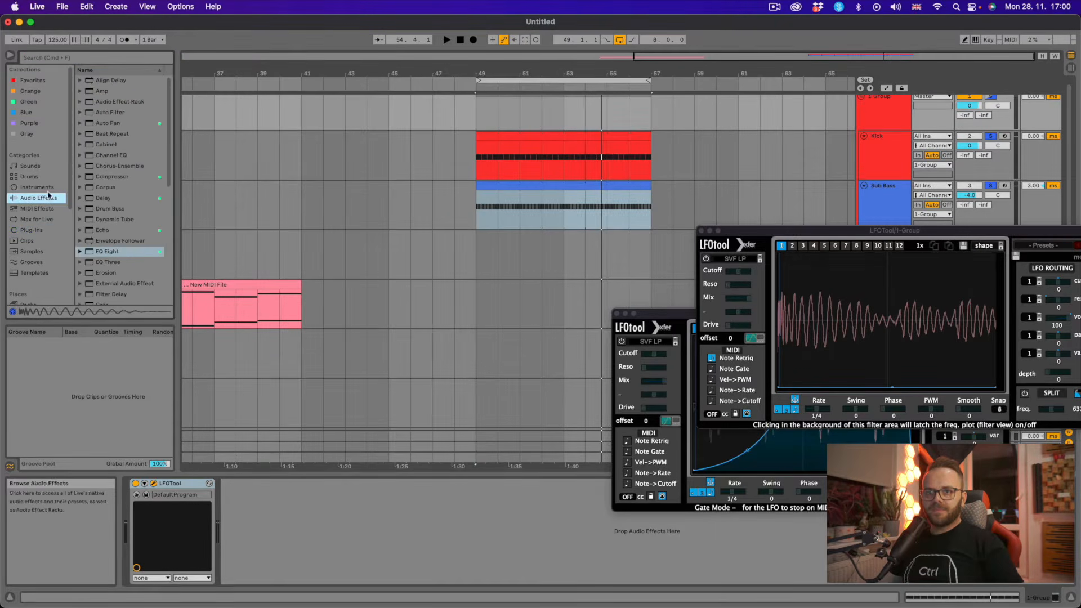
click(105, 253)
Apply a high-cut filter at about 109 Hz in the group's EQ Eight and audition the low end.
drag(268, 570, 270, 569)
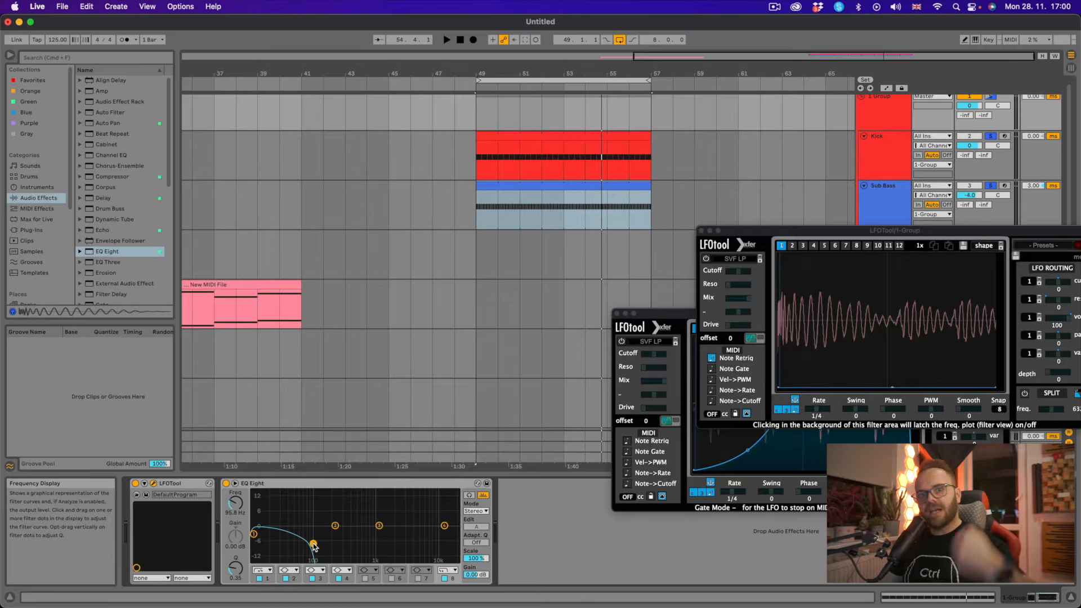
key(space)
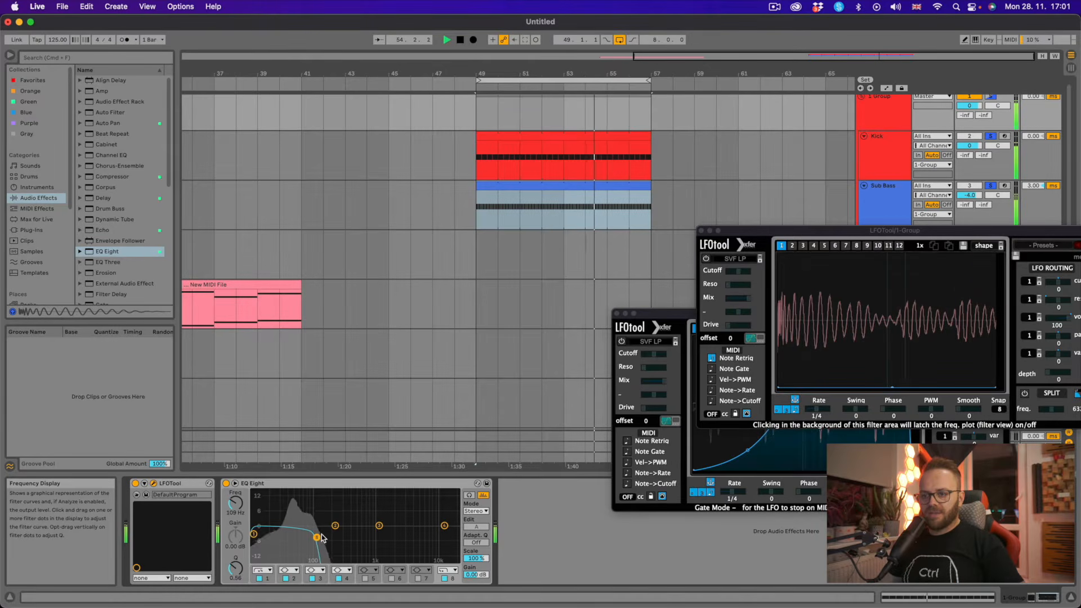
key(space)
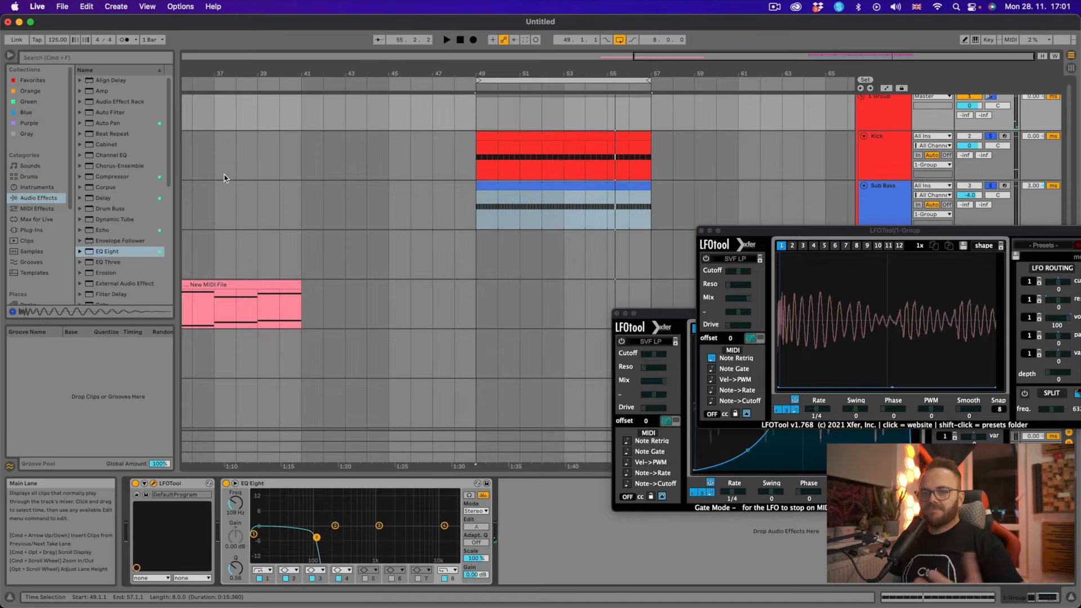
Find the Tuner effect, add it to the Kick track after the sampler, and play the loop to check the kick's pitch.
click(36, 54)
text(tune)
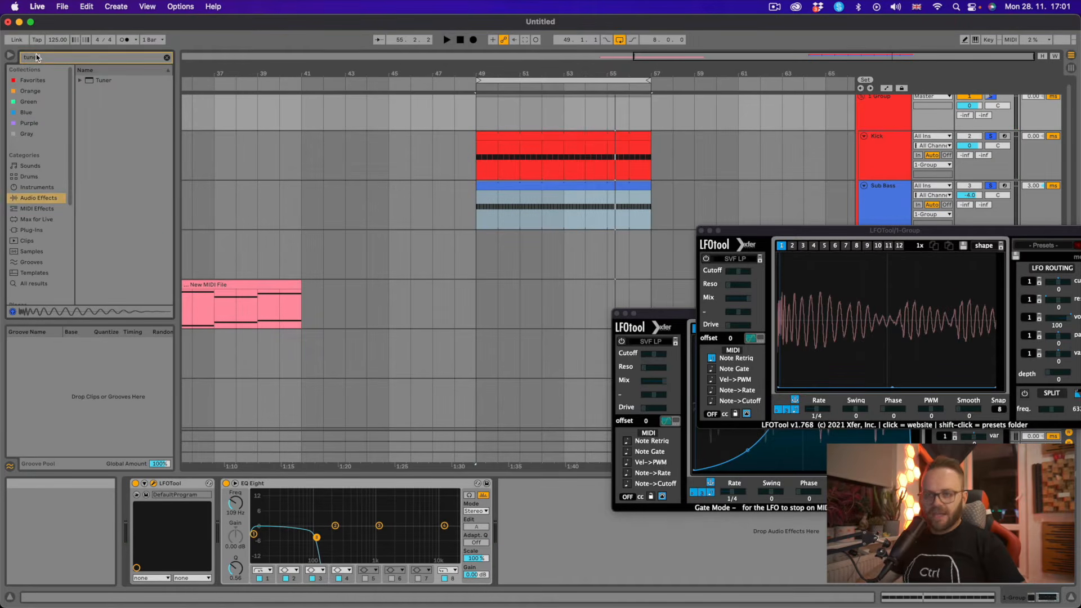
text(r)
drag(472, 148, 510, 163)
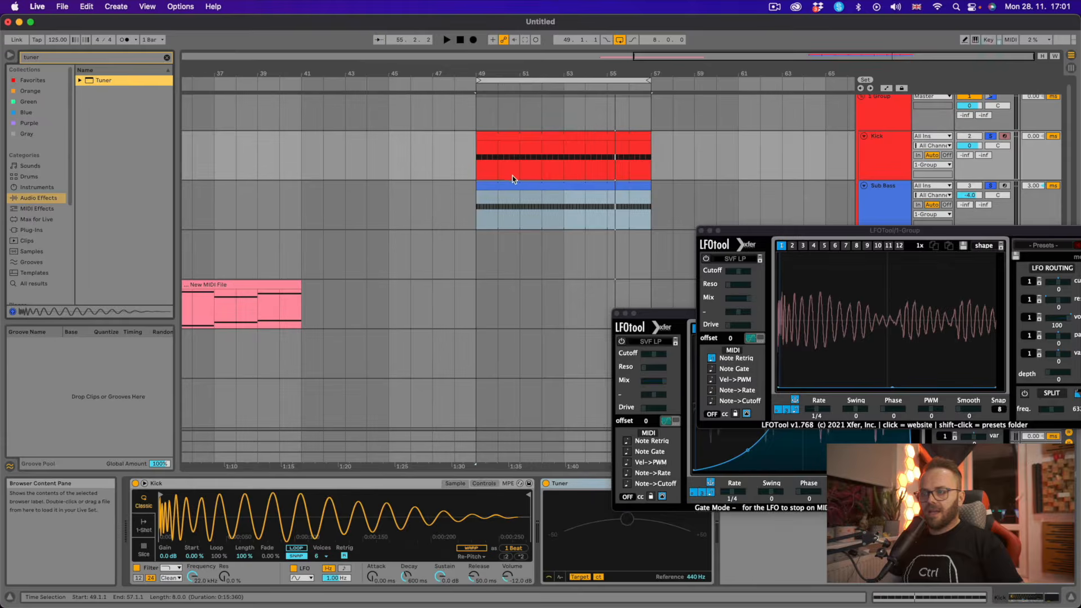
key(space)
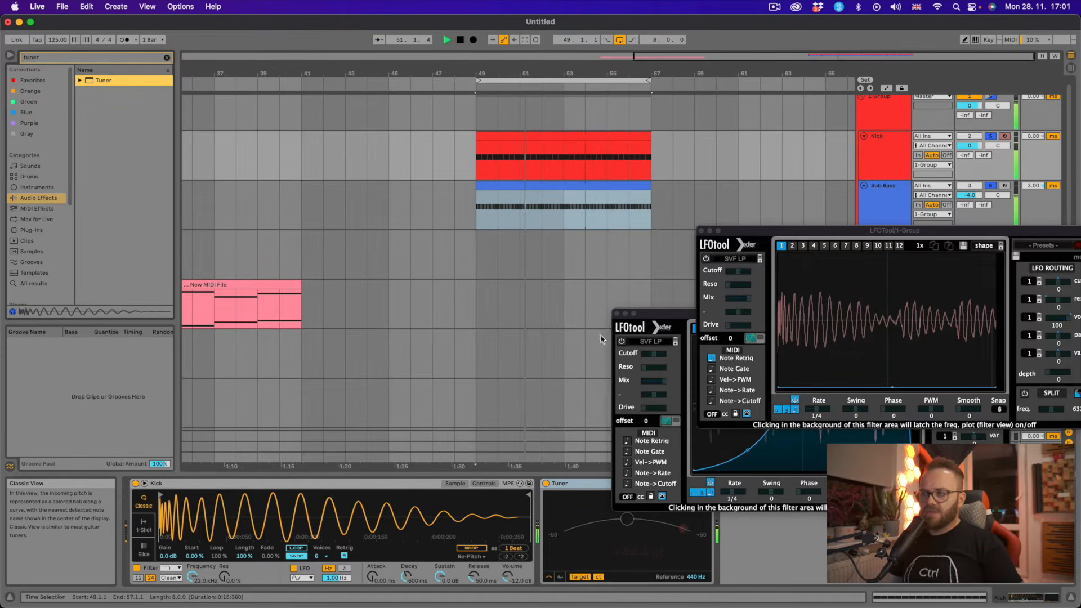
Transpose all notes in the first Sub Bass clip down four semitones to G1 and audition it with the kick.
click(574, 184)
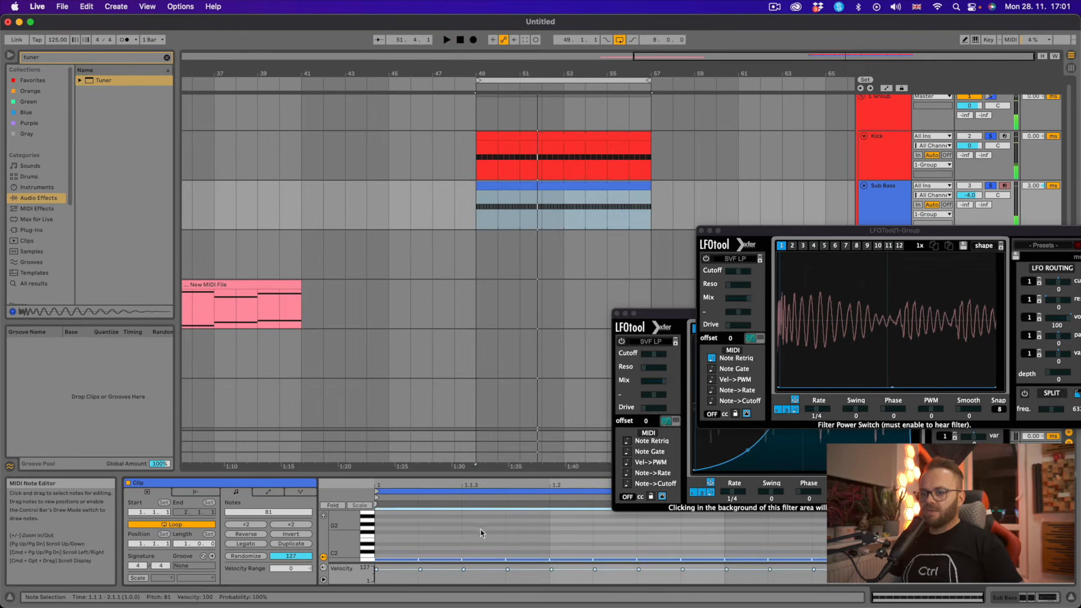
click(563, 533)
key(super+a)
key(Down)
key(Down)
key(Down)
key(Down)
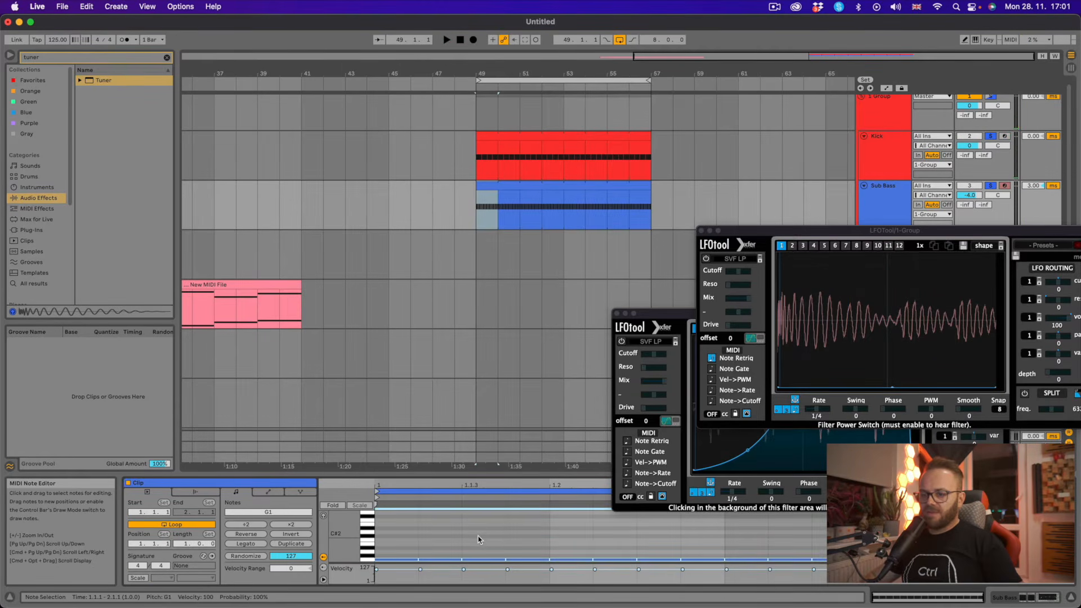
key(space)
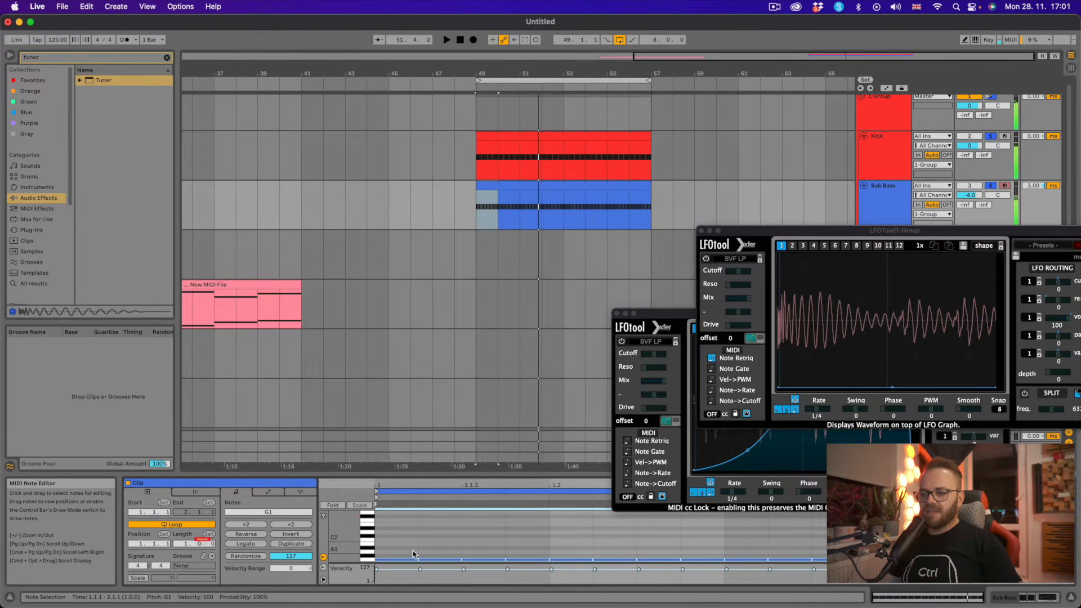
key(space)
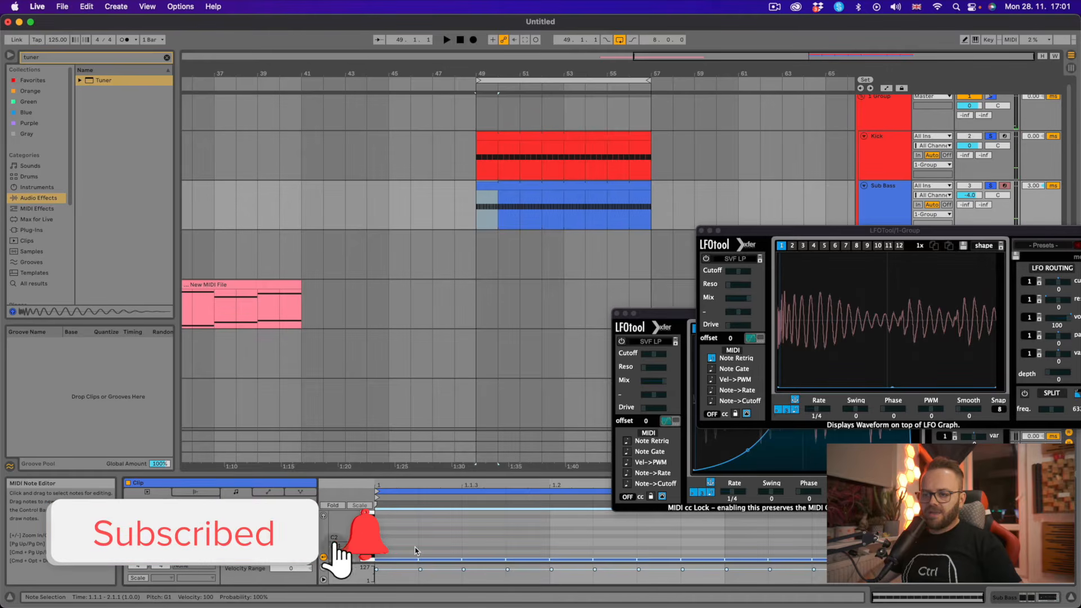